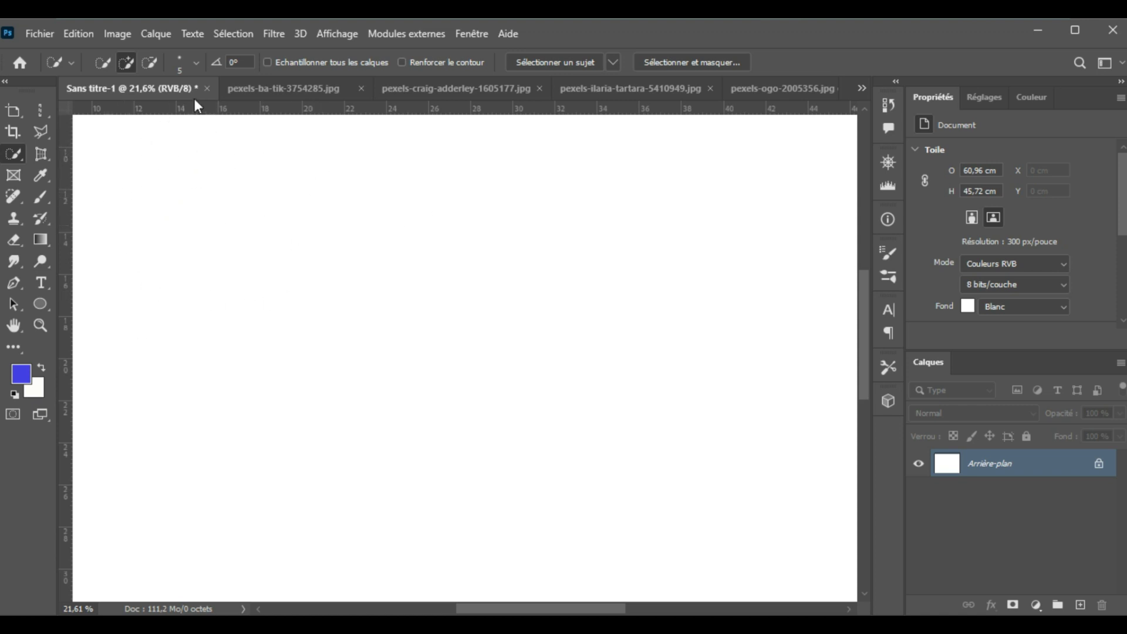
# Unlock the background layer of pexels-ba-tik-3754285.jpg and remove the background behind the man.
pyautogui.click(267, 91)
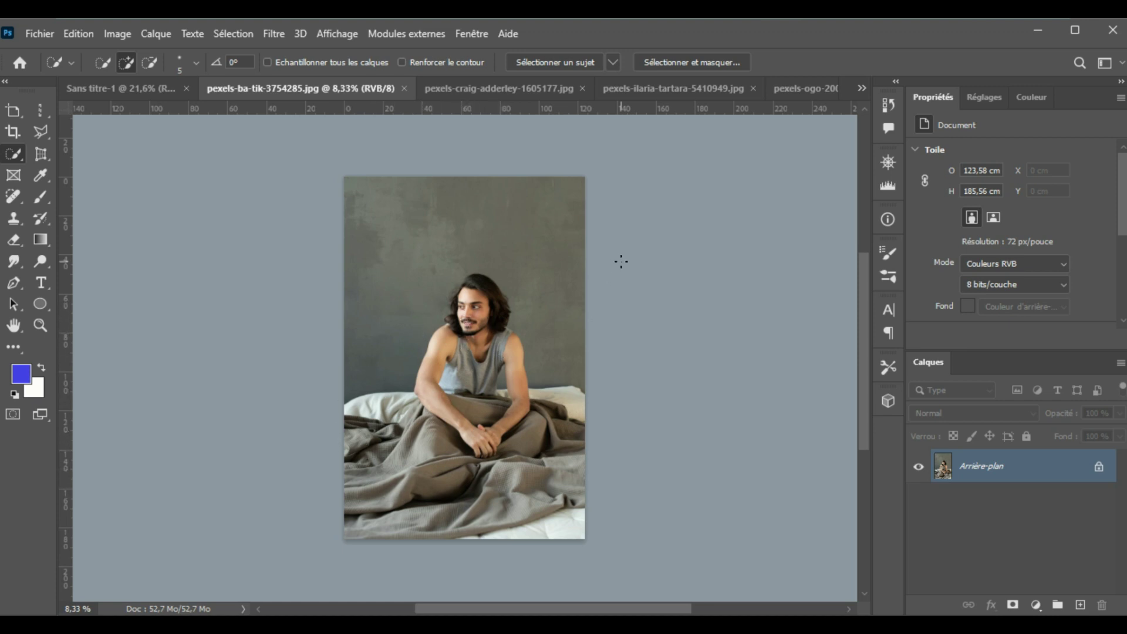
pyautogui.click(1099, 469)
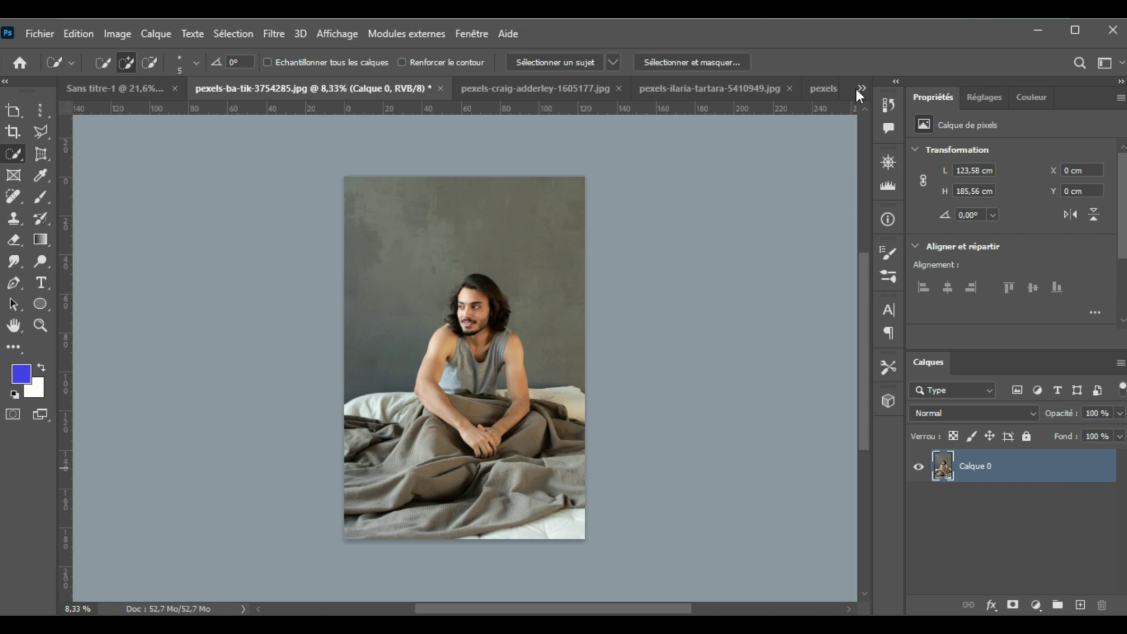
pyautogui.scroll(-3, 976, 220)
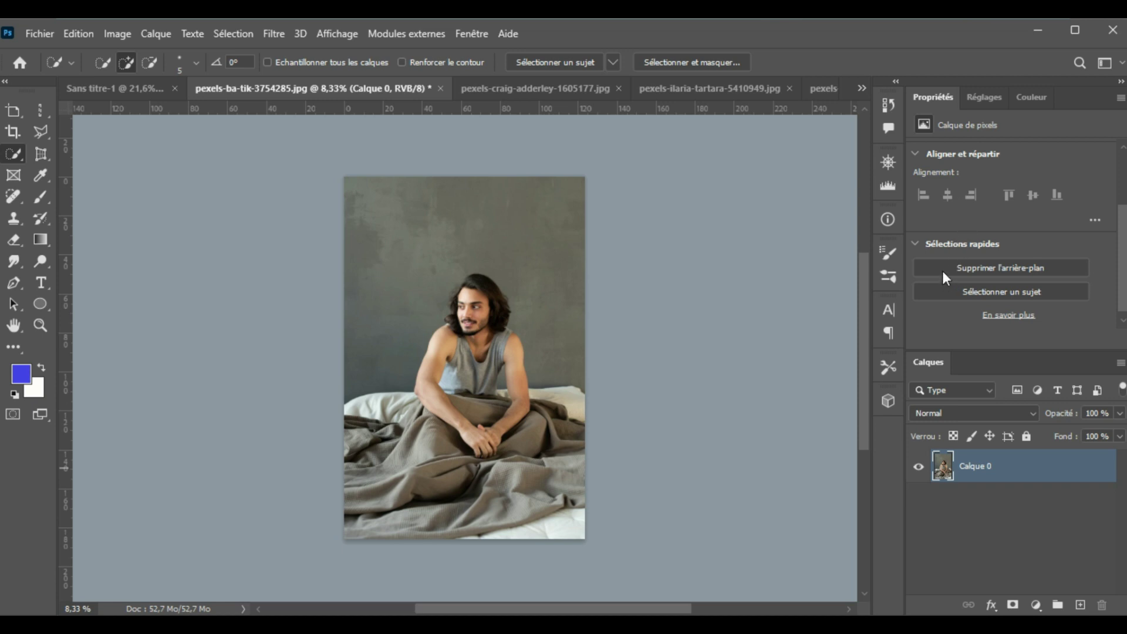
pyautogui.click(978, 267)
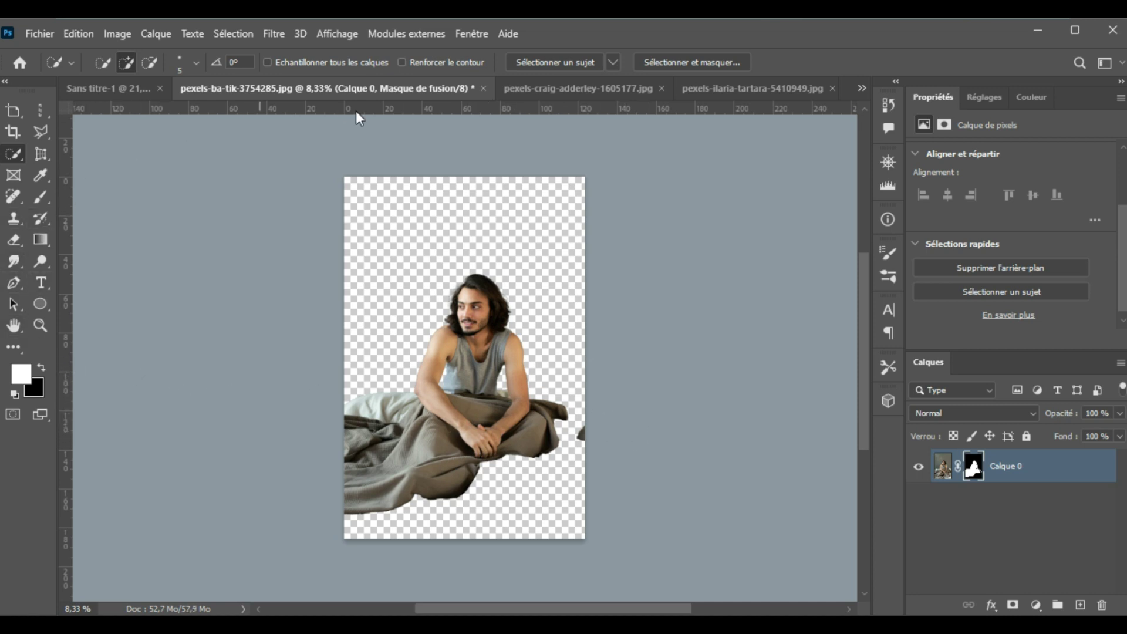
# Paint the layer mask with a 759 px brush, restoring the bed and blanket beside the man and hiding the uncovered wall.
pyautogui.click(35, 196)
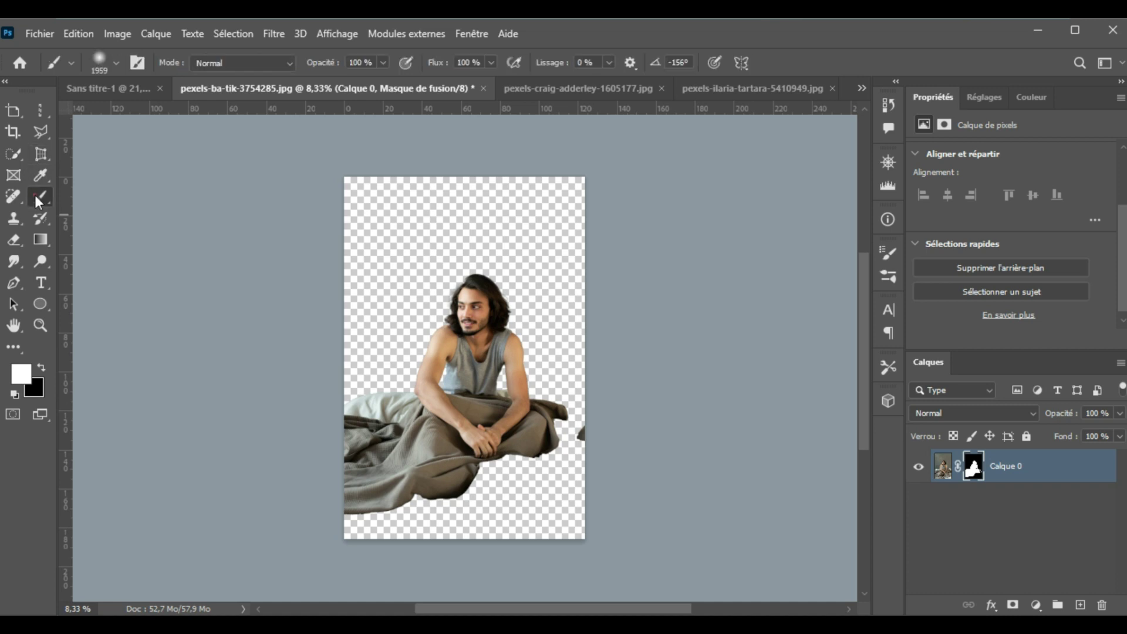
pyautogui.moveTo(542, 407)
pyautogui.mouseDown()
pyautogui.moveTo(558, 416)
pyautogui.moveTo(394, 411)
pyautogui.moveTo(525, 428)
pyautogui.moveTo(584, 453)
pyautogui.moveTo(493, 447)
pyautogui.moveTo(456, 468)
pyautogui.moveTo(471, 483)
pyautogui.moveTo(521, 466)
pyautogui.moveTo(436, 473)
pyautogui.moveTo(531, 458)
pyautogui.mouseUp()
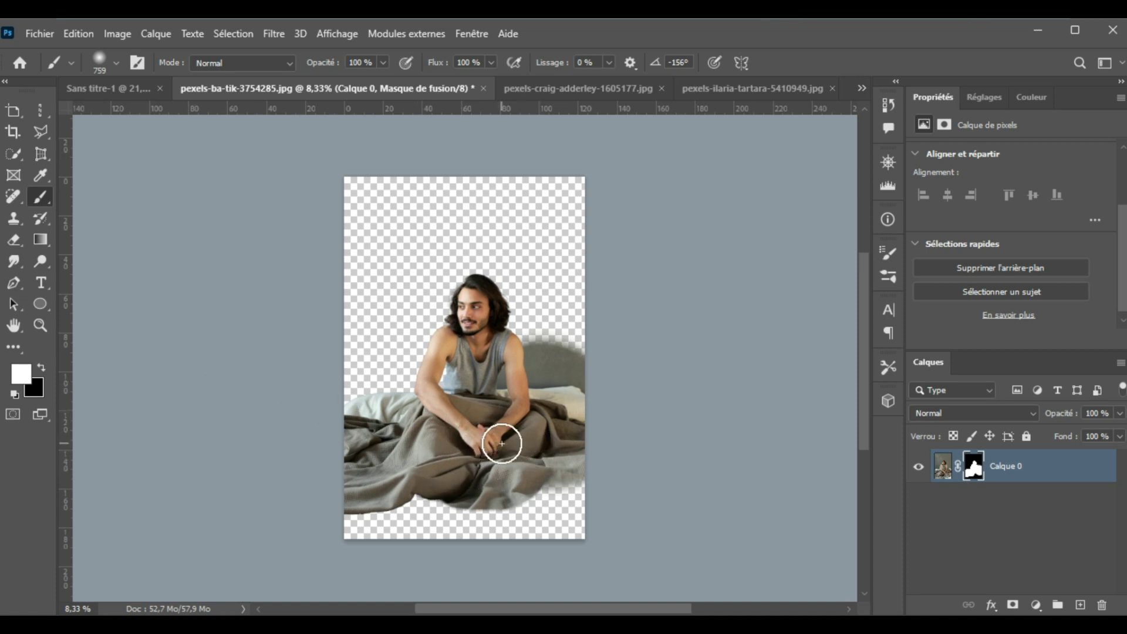
pyautogui.press('x')
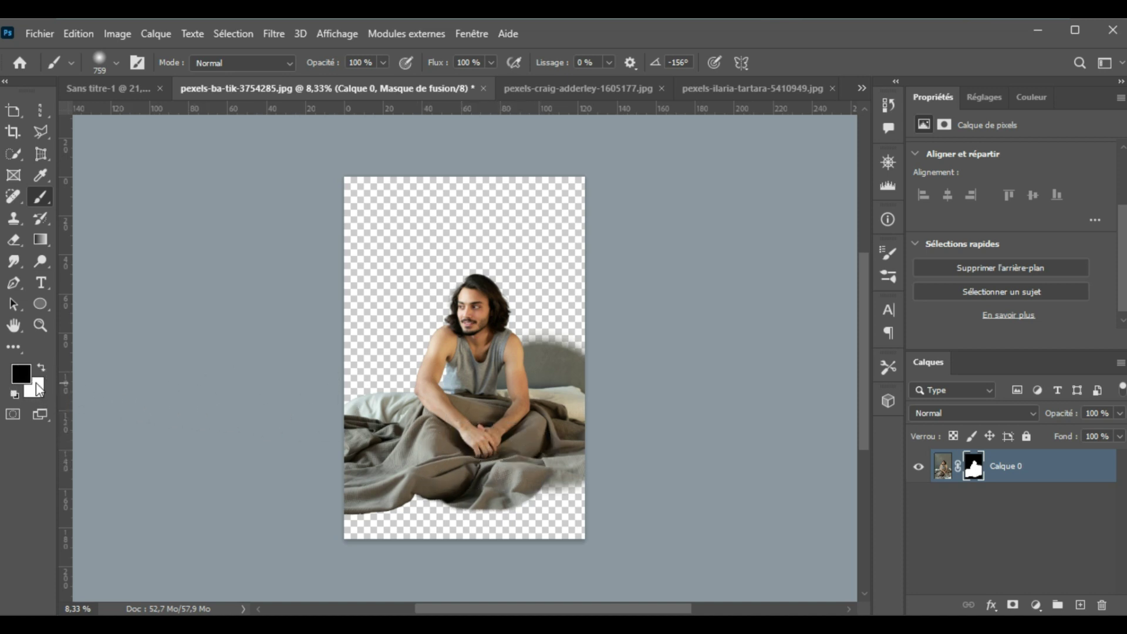
pyautogui.click(545, 351)
pyautogui.moveTo(545, 351); pyautogui.dragTo(586, 363)
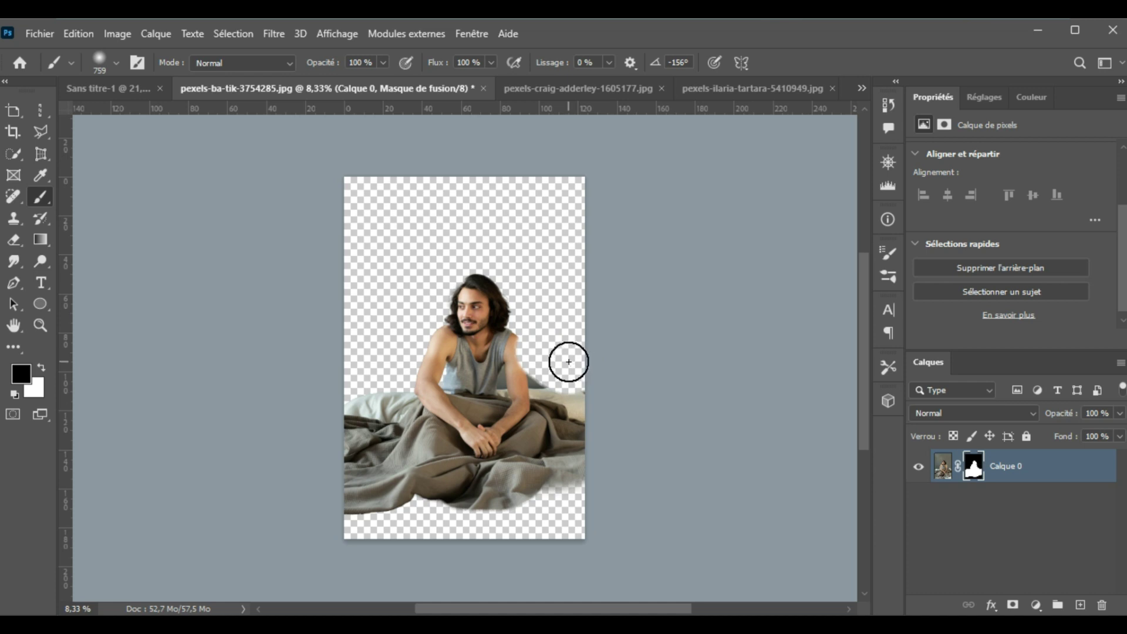
pyautogui.rightClick(569, 362)
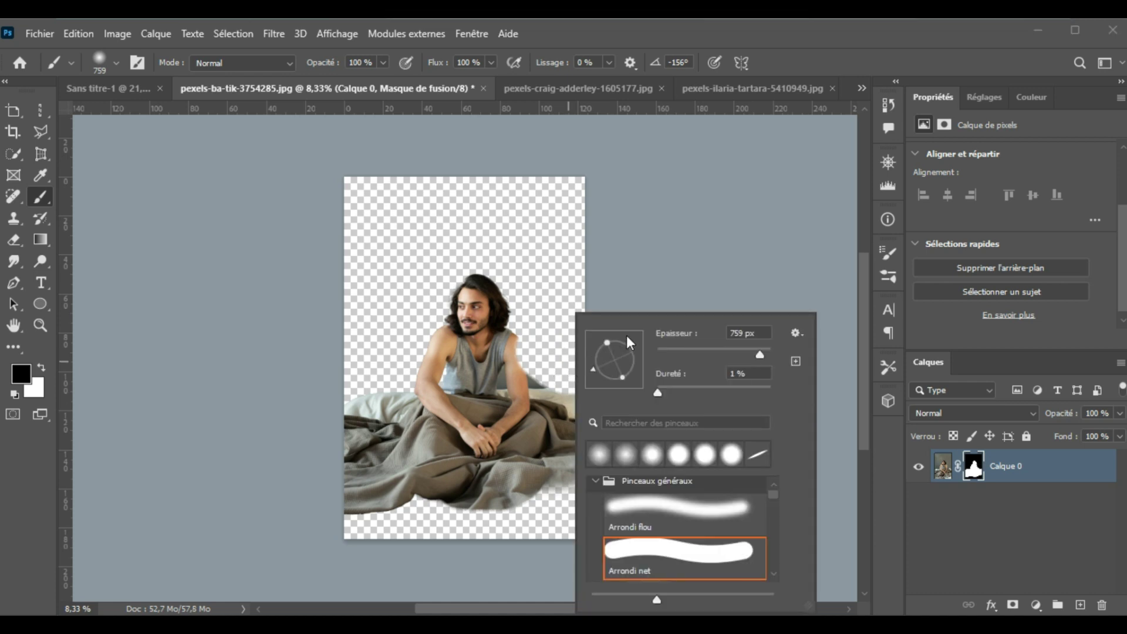
pyautogui.click(681, 294)
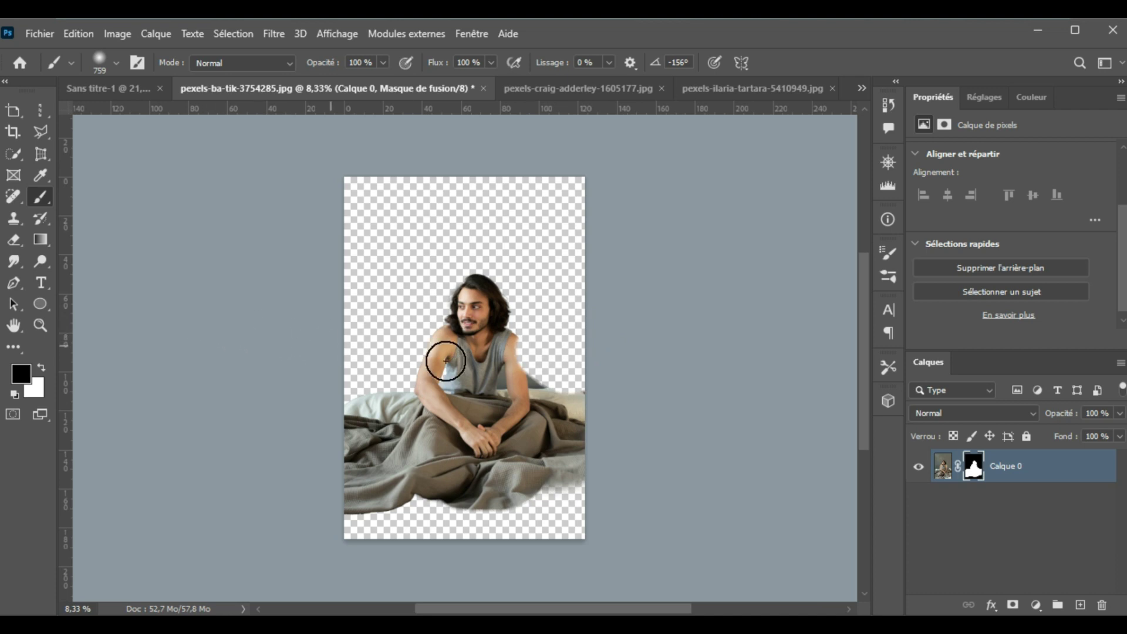
# Reveal the area around the man's shoulders on the mask, and hide the wall halo along his arm with a 159 px brush.
pyautogui.press('x')
pyautogui.moveTo(503, 345)
pyautogui.mouseDown()
pyautogui.moveTo(503, 367)
pyautogui.moveTo(446, 328)
pyautogui.mouseUp()
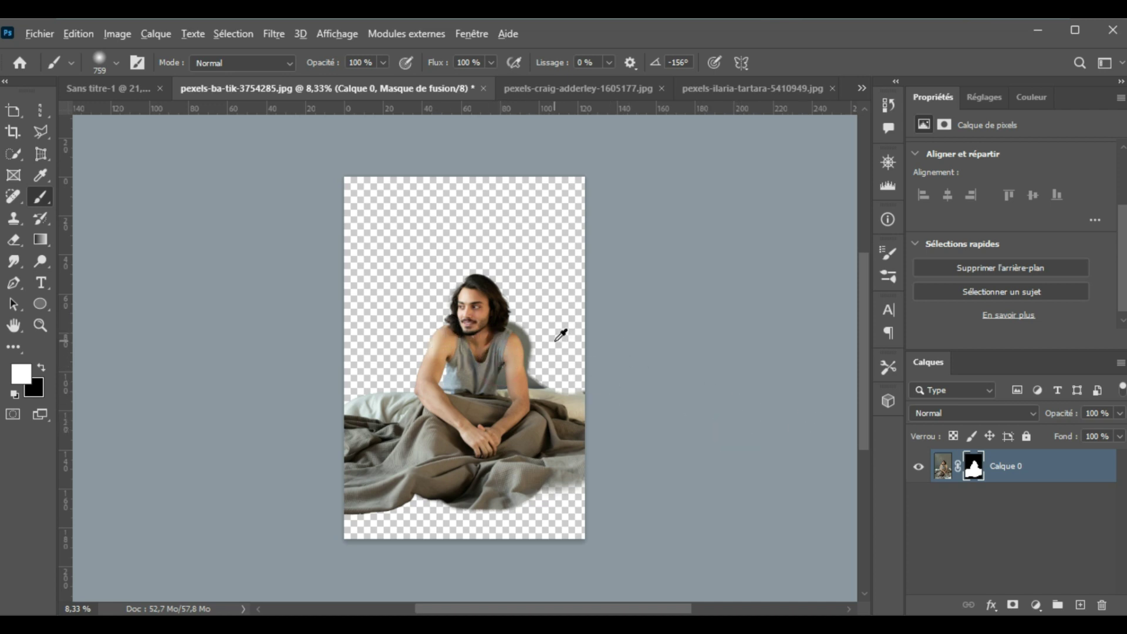
pyautogui.moveTo(555, 341); pyautogui.dragTo(535, 338)
pyautogui.press('x')
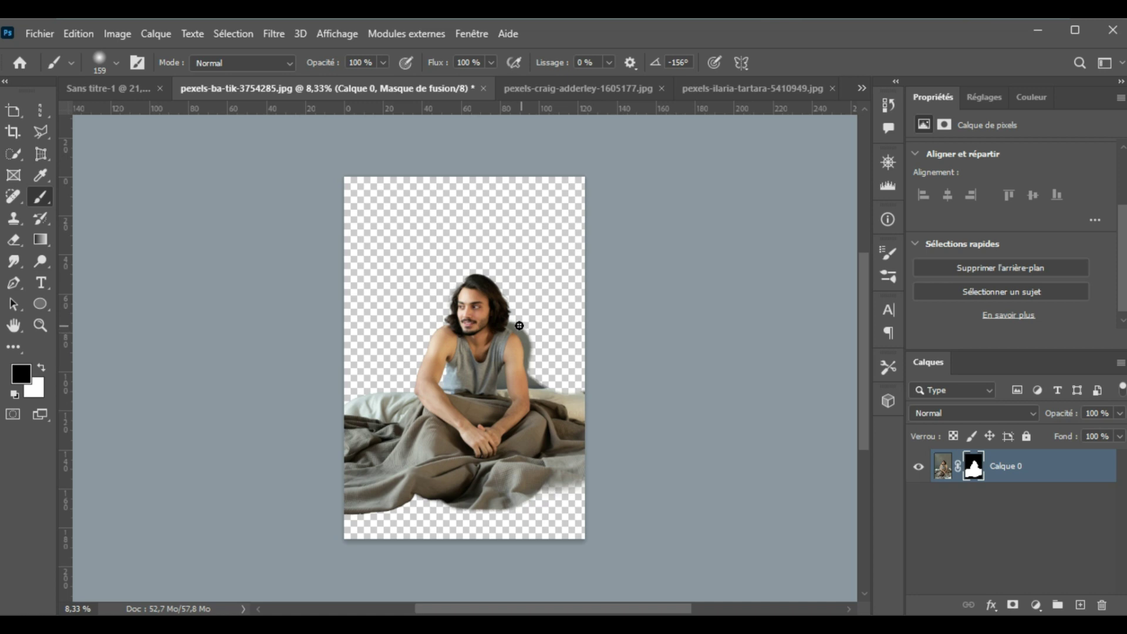
pyautogui.click(519, 325)
pyautogui.moveTo(525, 346); pyautogui.dragTo(530, 376)
# Paint white on the mask to restore the erased edge of the man's shoulder and upper arm.
pyautogui.press('x')
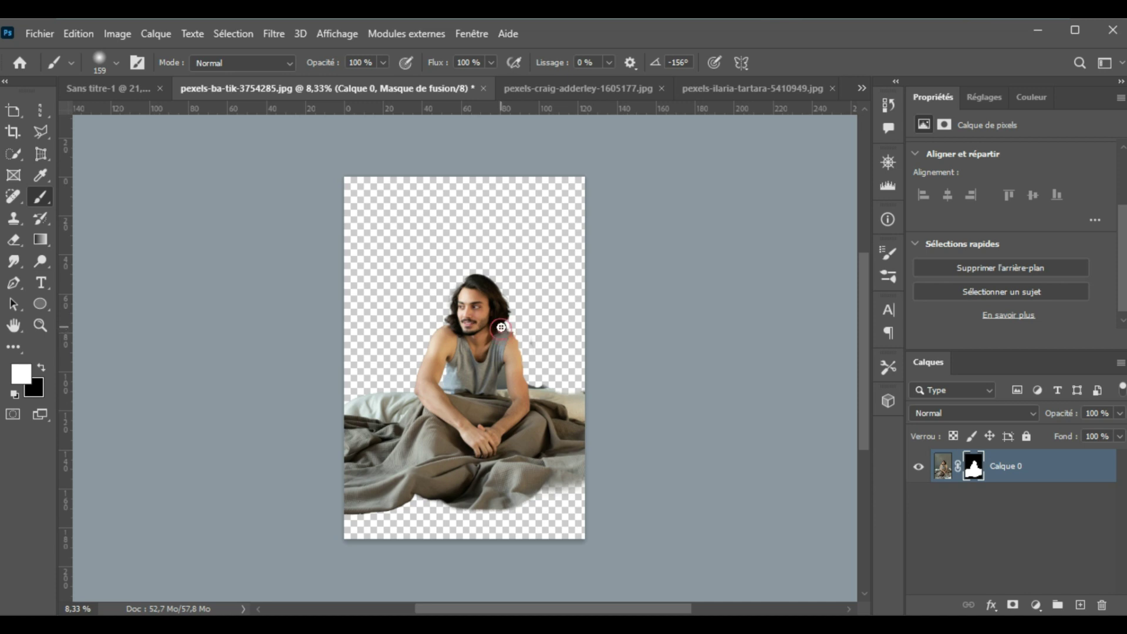
pyautogui.click(502, 325)
pyautogui.moveTo(509, 327); pyautogui.dragTo(513, 339)
pyautogui.click(513, 339)
pyautogui.click(514, 344)
pyautogui.click(515, 341)
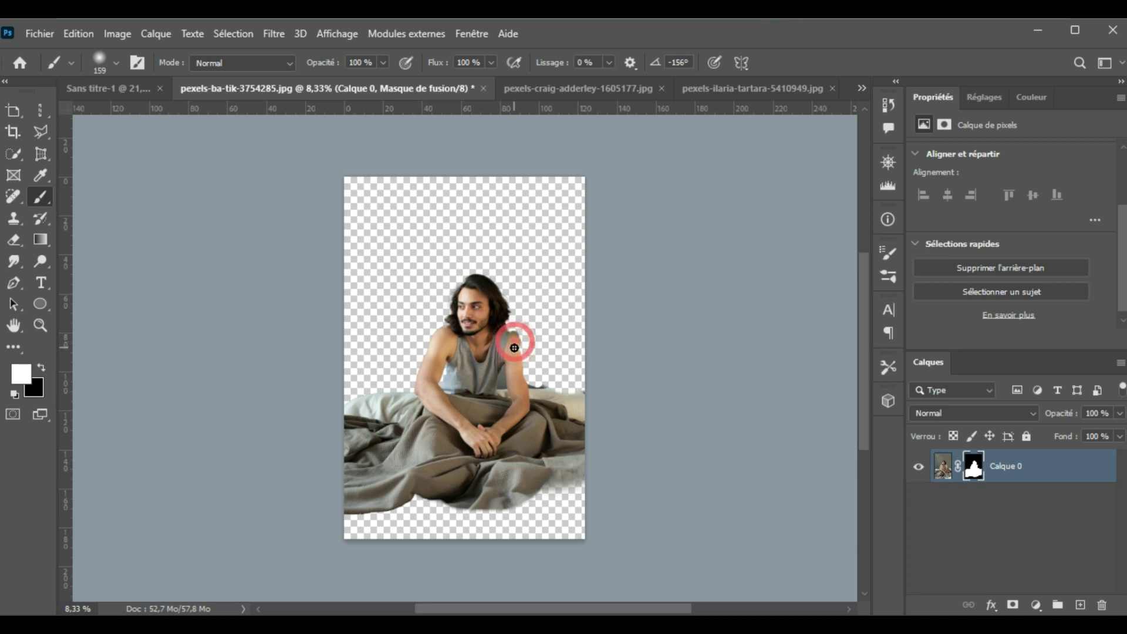
pyautogui.click(515, 351)
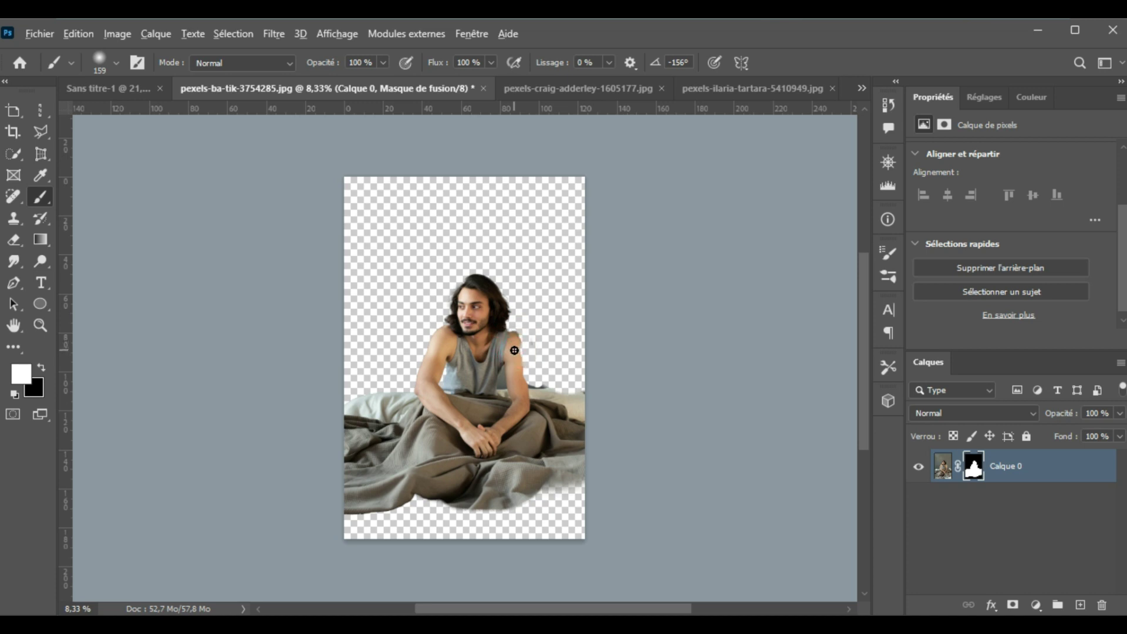
pyautogui.keyDown('alt'); pyautogui.rightClick(514, 350); pyautogui.keyUp('alt')
pyautogui.moveTo(519, 351)
pyautogui.mouseDown()
pyautogui.moveTo(521, 340)
pyautogui.moveTo(523, 373)
pyautogui.mouseUp()
pyautogui.click(523, 373)
pyautogui.press('x')
pyautogui.moveTo(573, 468)
pyautogui.mouseDown()
pyautogui.moveTo(570, 485)
pyautogui.moveTo(584, 459)
pyautogui.moveTo(542, 492)
pyautogui.moveTo(553, 491)
pyautogui.mouseUp()
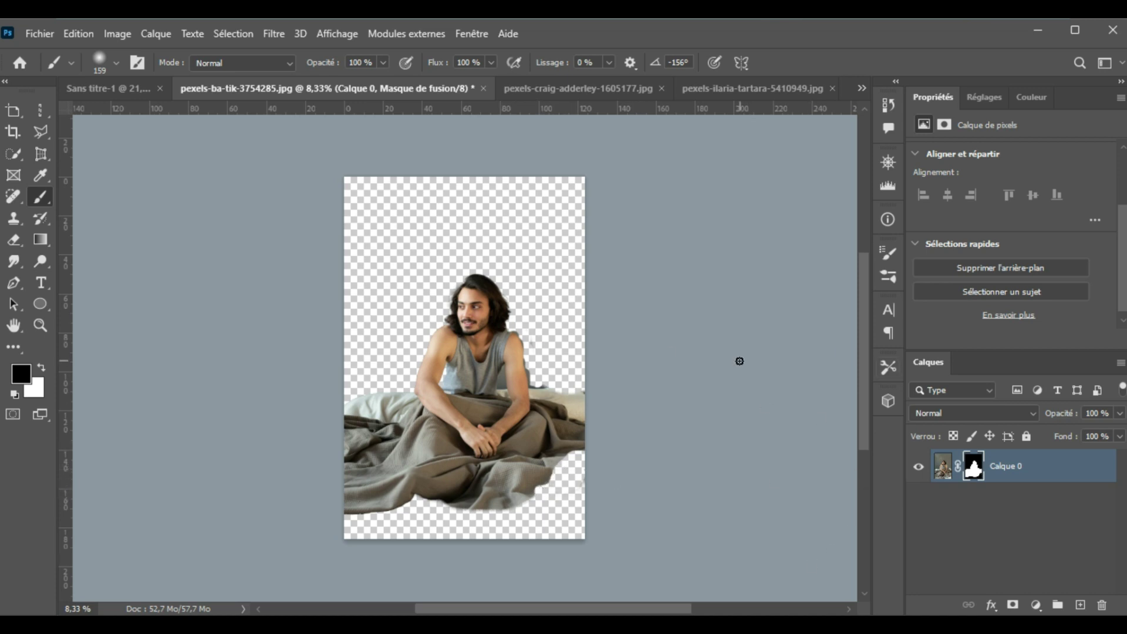
pyautogui.hotkey('ctrl', 'z')
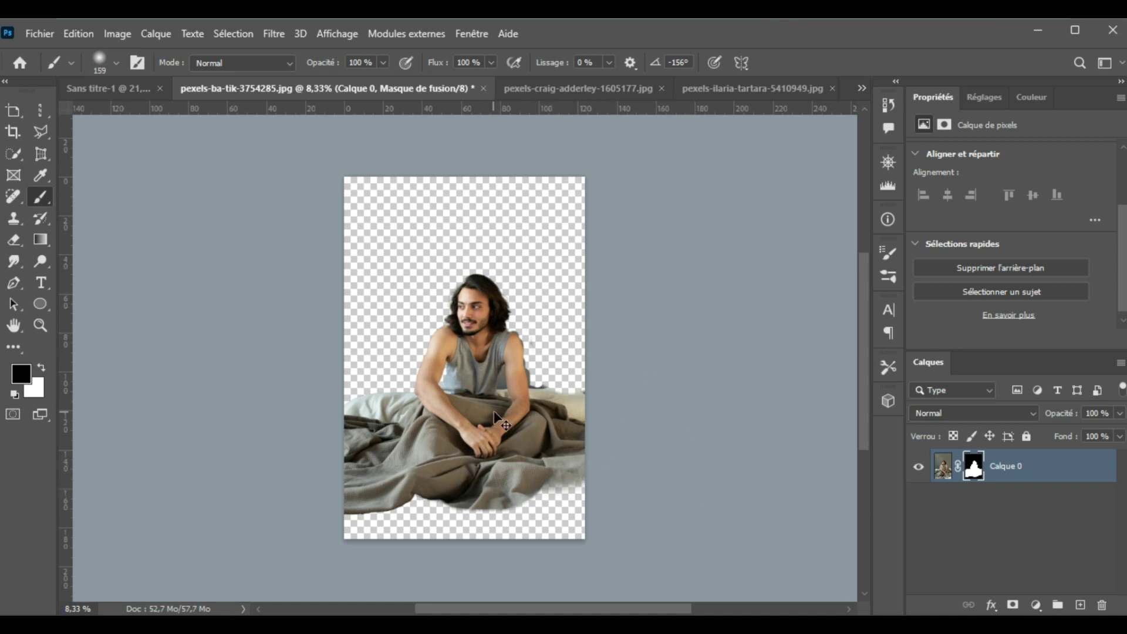
# Delete the layer mask from the man's photo layer.
pyautogui.rightClick(972, 468)
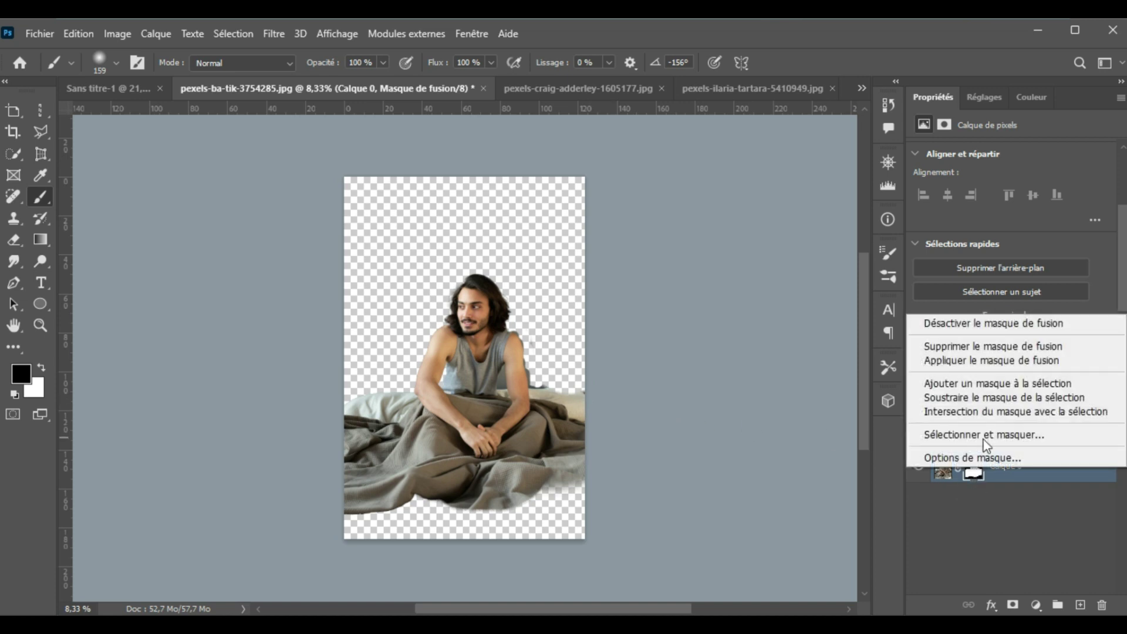
pyautogui.click(1003, 342)
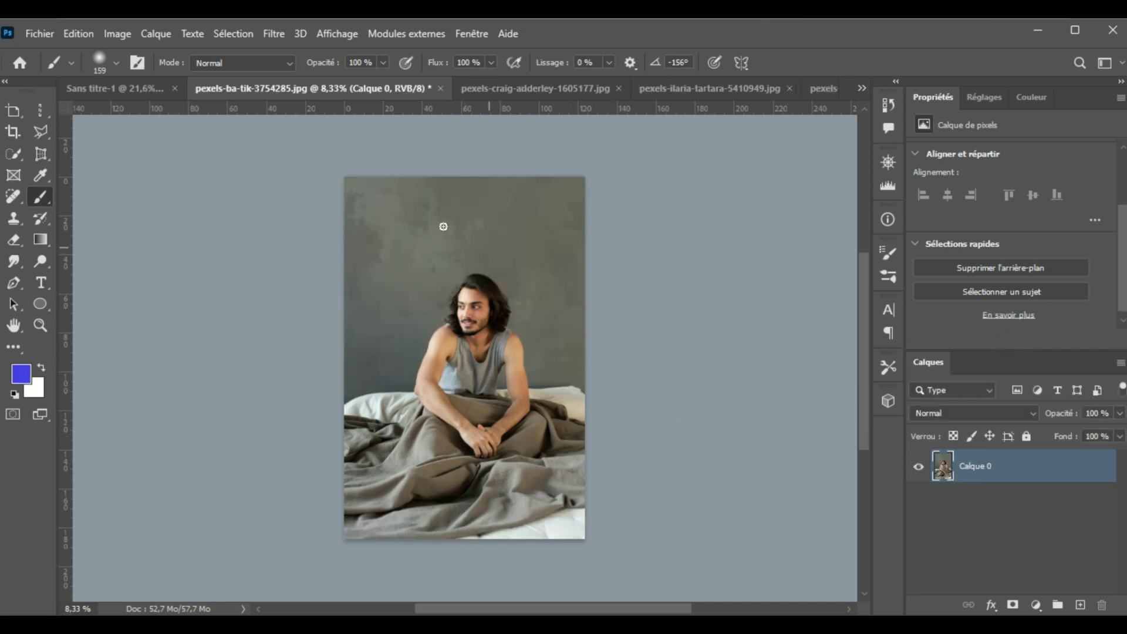
# Unlock the background layer of pexels-ogo-2005356.jpg and remove the background behind the woman in red.
pyautogui.click(502, 94)
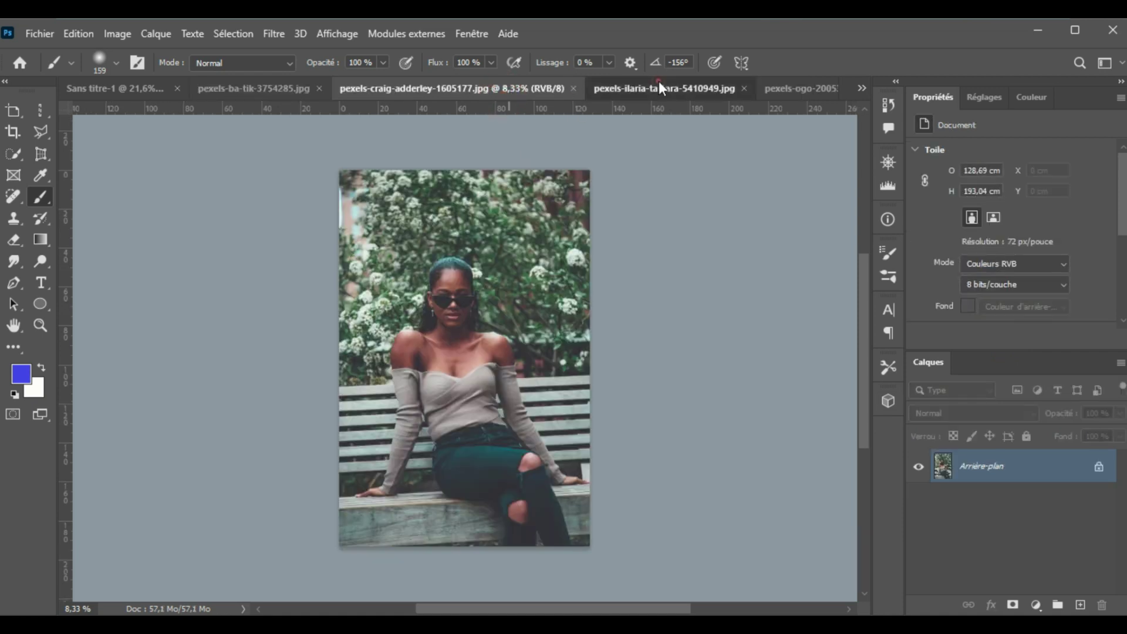
pyautogui.click(659, 82)
pyautogui.click(815, 83)
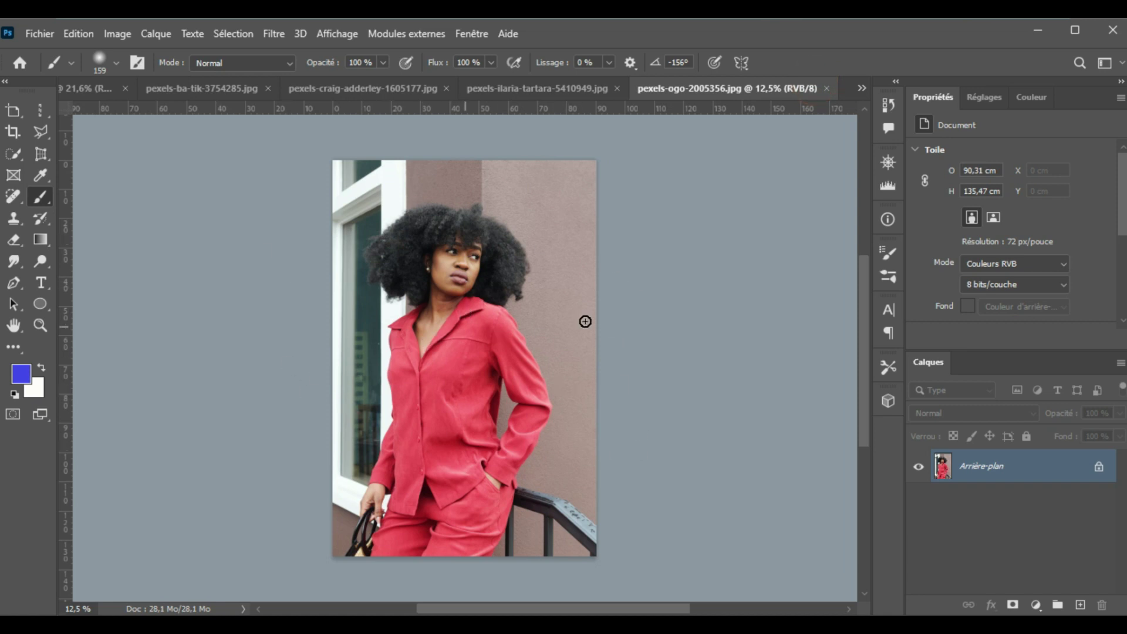
pyautogui.click(1099, 466)
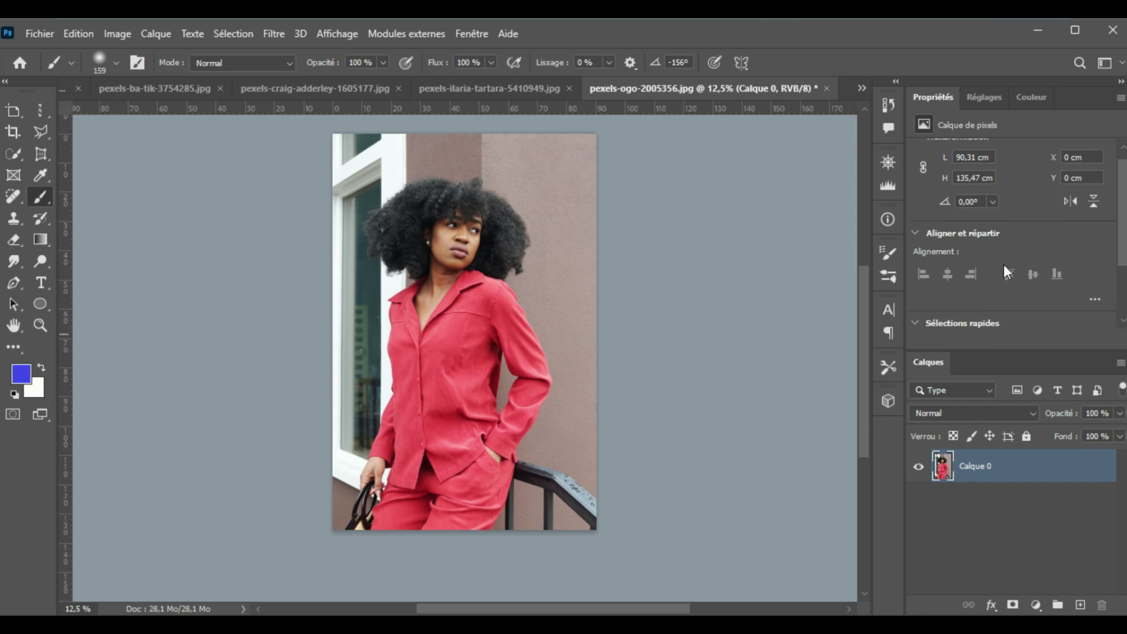
pyautogui.scroll(-3, 1004, 269)
pyautogui.click(992, 302)
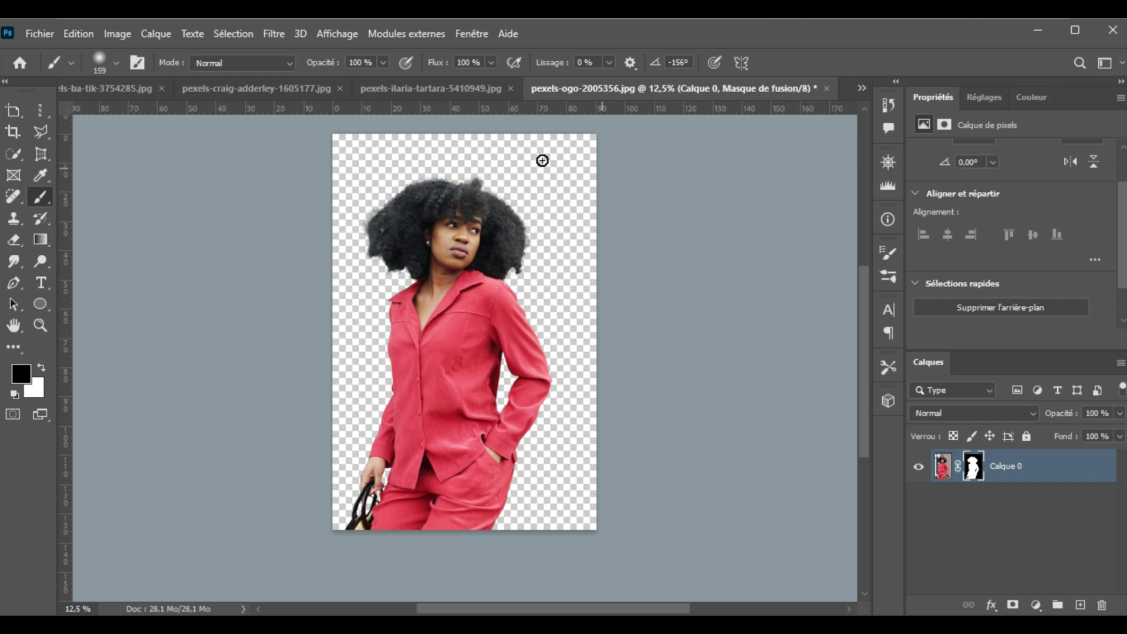
pyautogui.click(219, 87)
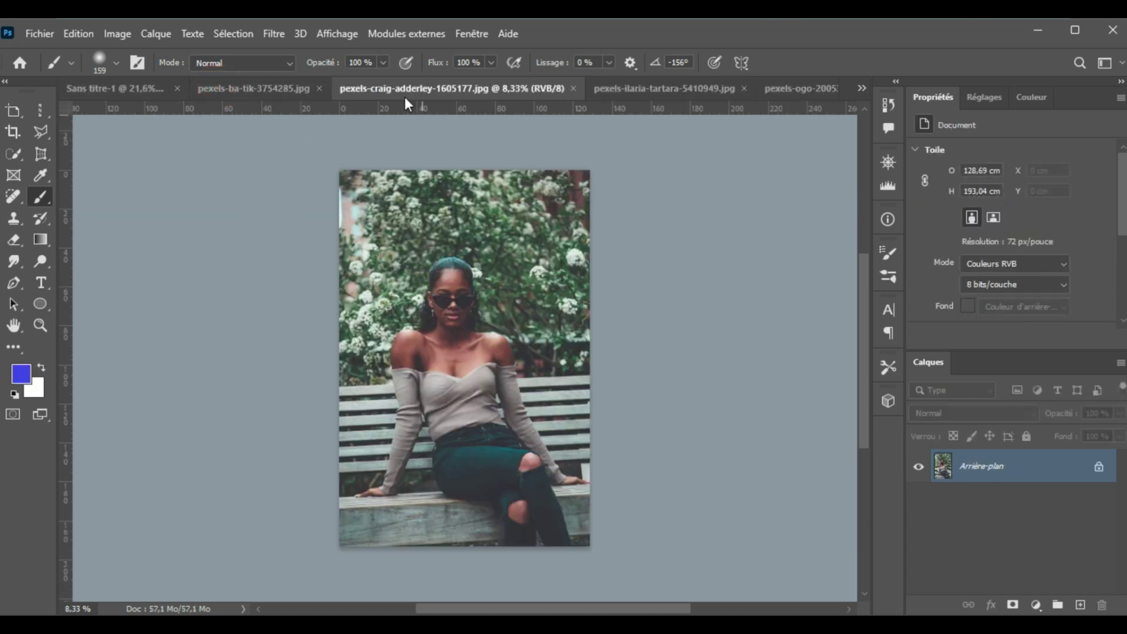
pyautogui.click(293, 86)
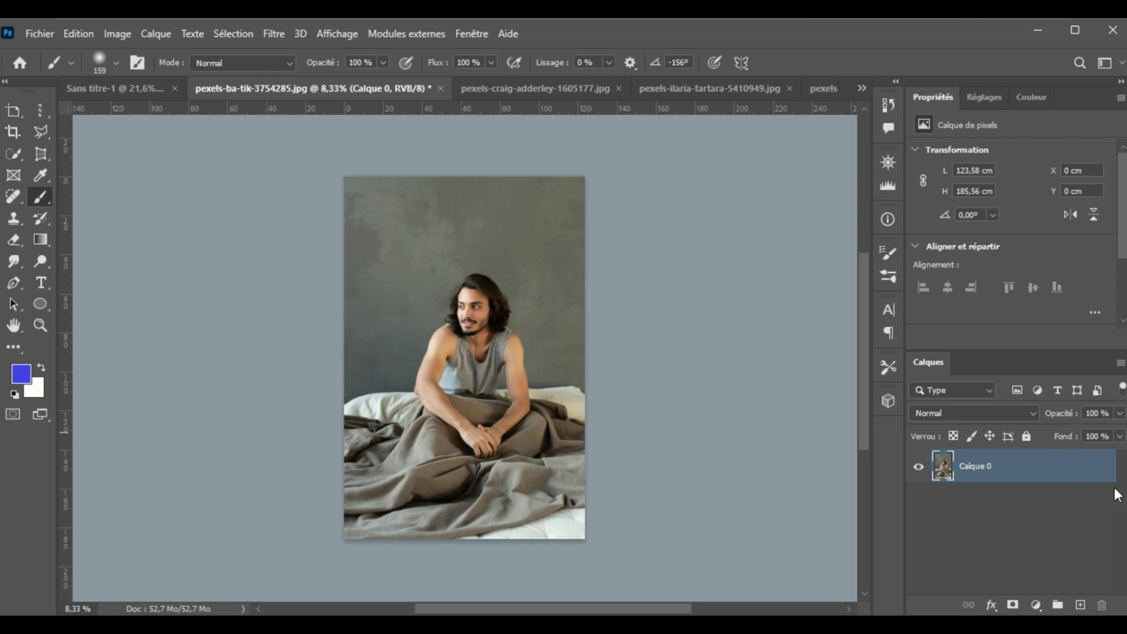
pyautogui.scroll(-3, 1045, 299)
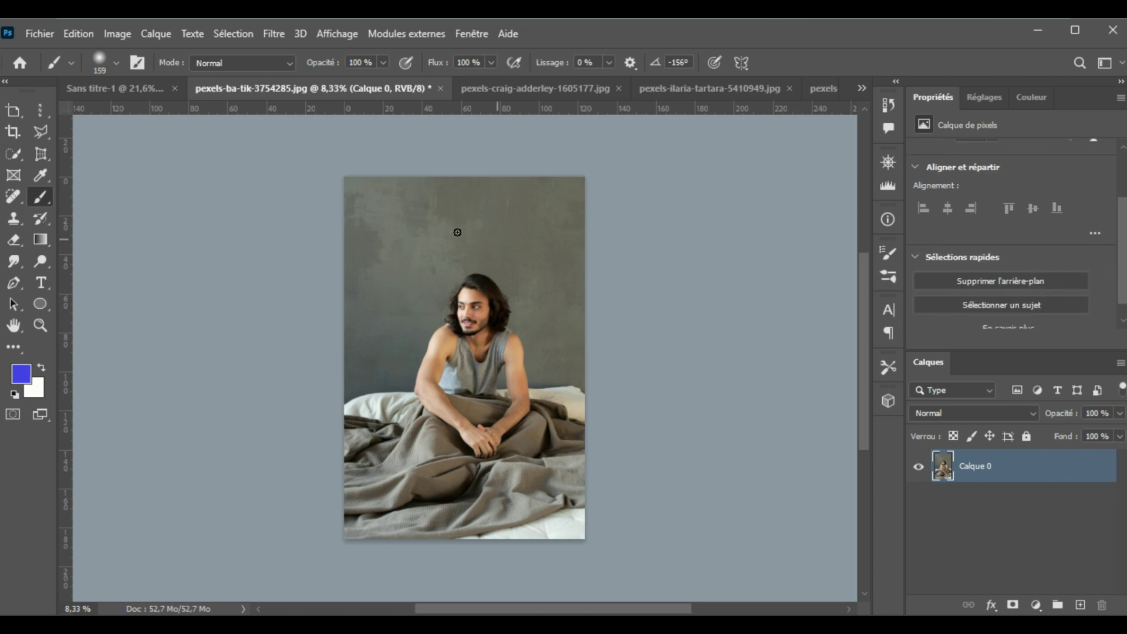
pyautogui.click(532, 86)
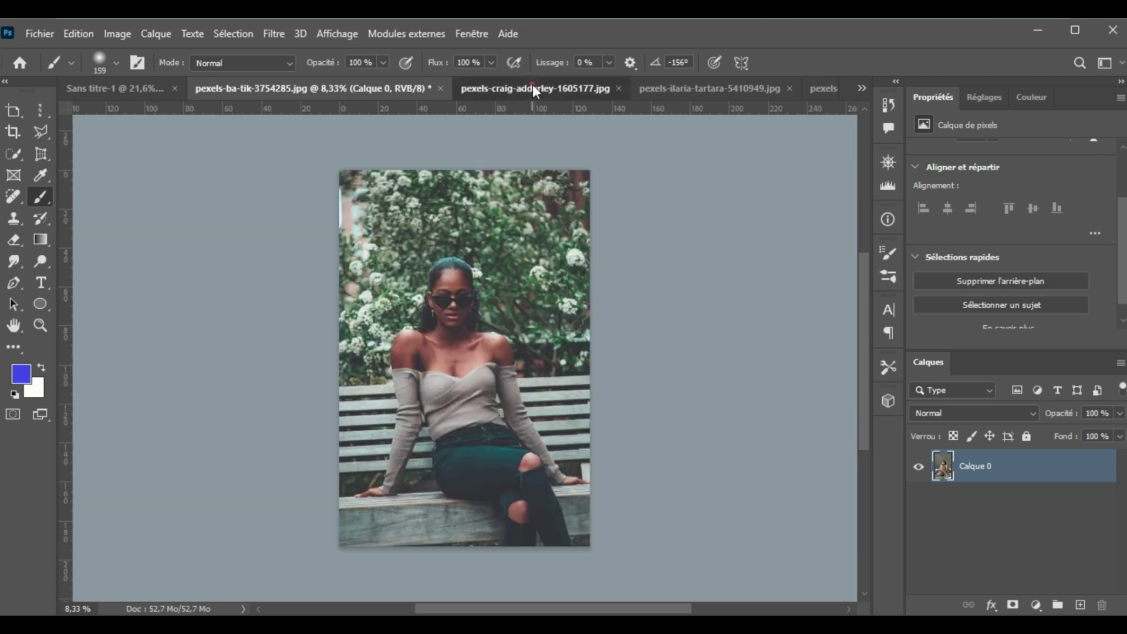
# Select the woman in pexels-ilaria-tartara-5410949.jpg automatically, using Select Subject with the Quick Selection tool.
pyautogui.click(719, 88)
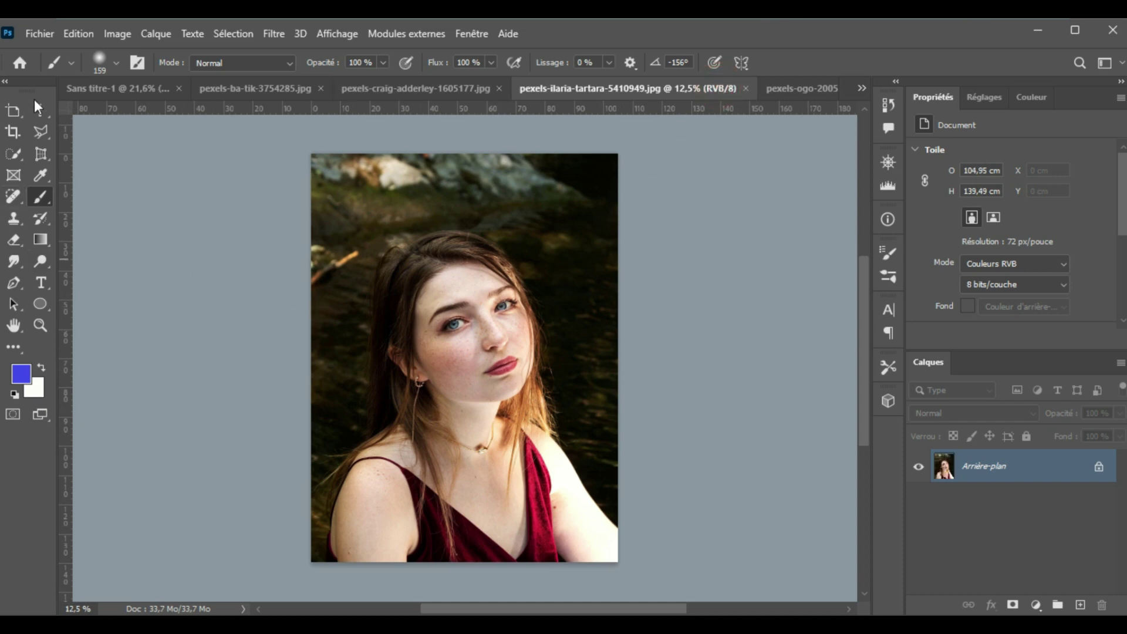
pyautogui.click(16, 160)
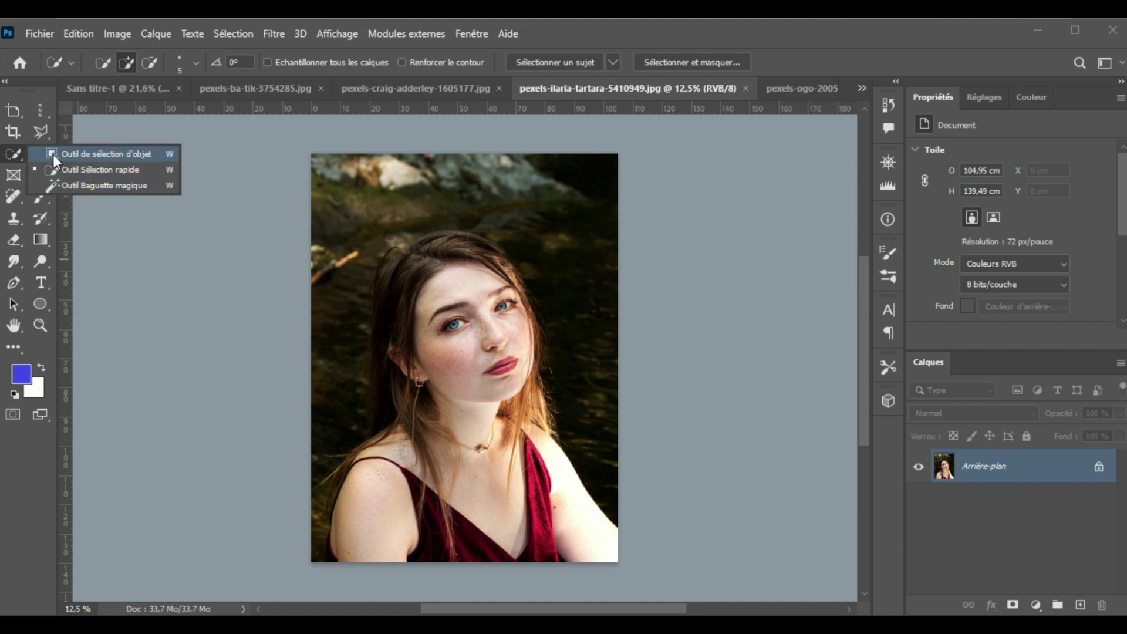
pyautogui.click(86, 170)
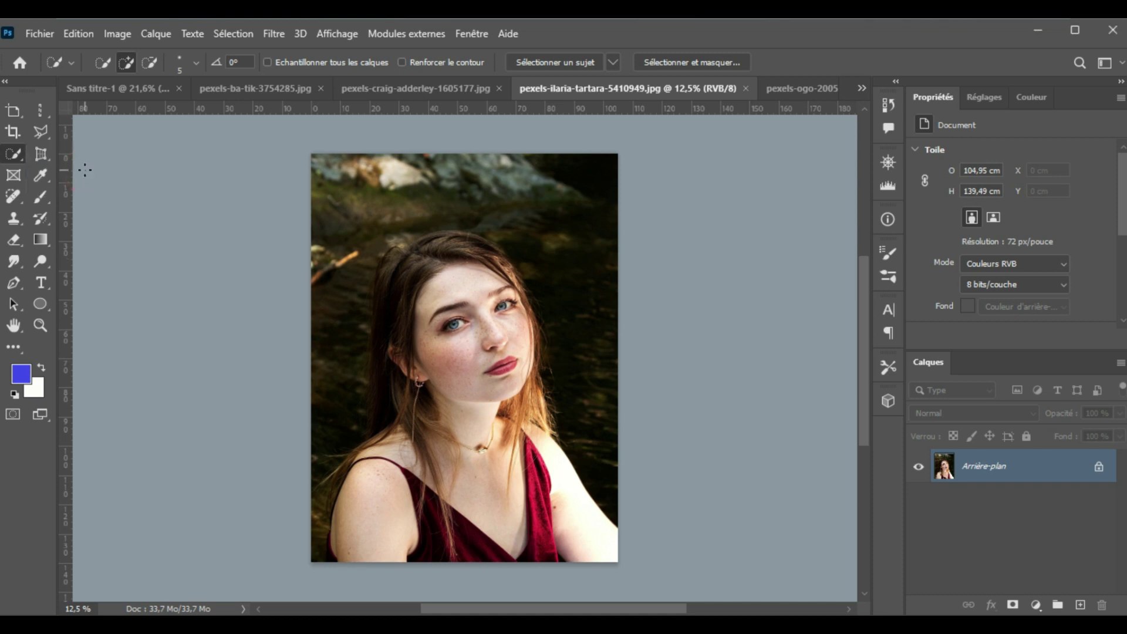
pyautogui.click(539, 61)
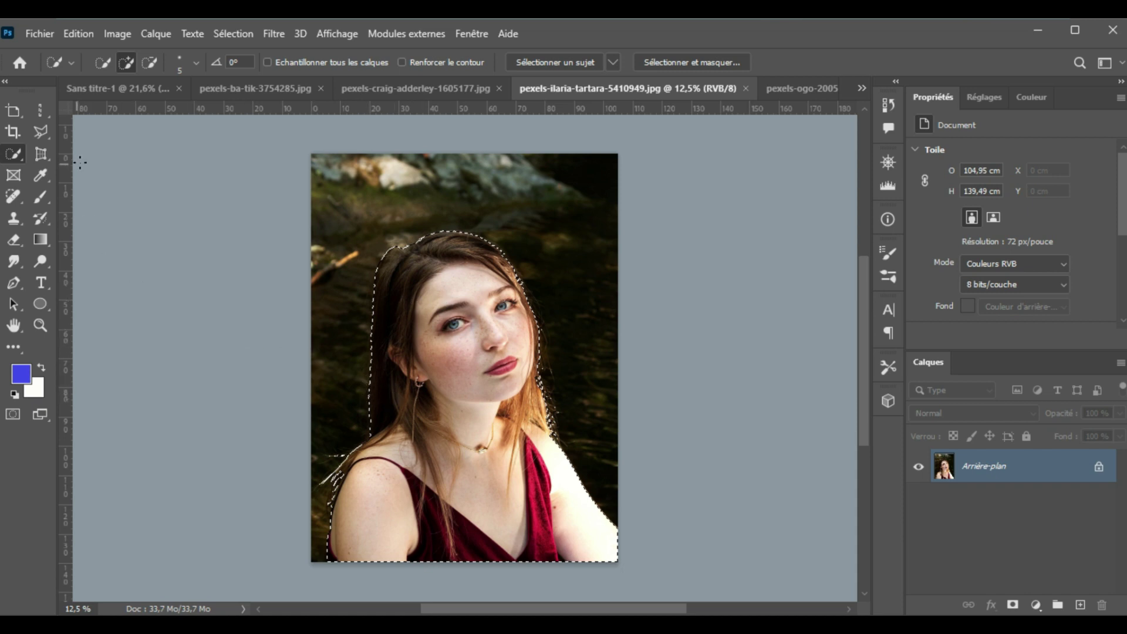
pyautogui.click(103, 61)
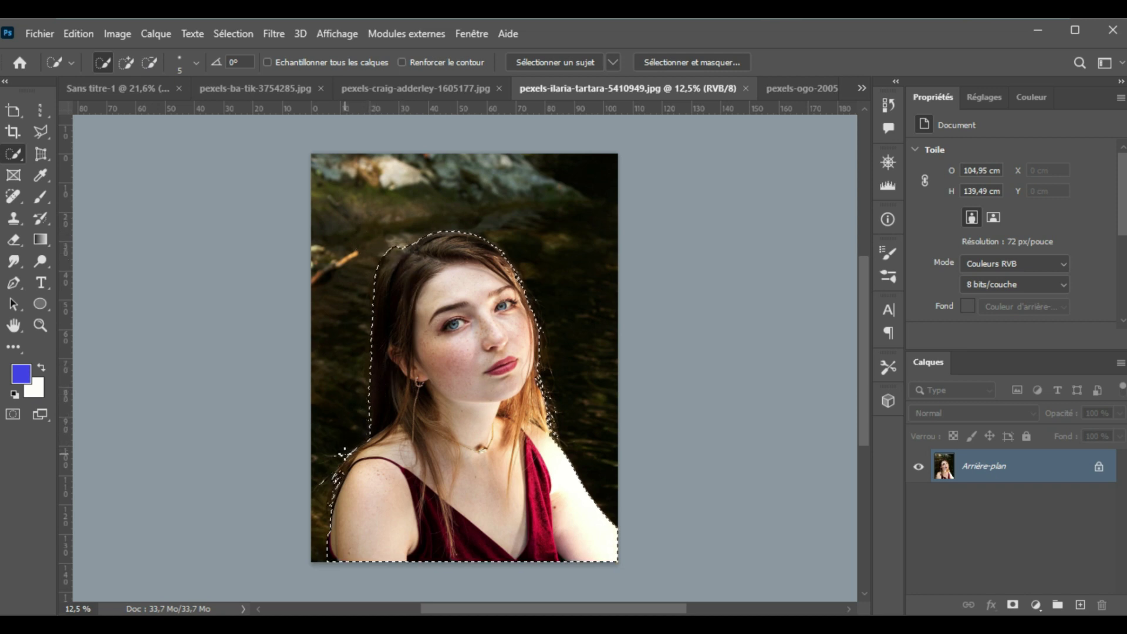
pyautogui.hotkey('ctrl', 'd')
pyautogui.click(340, 463)
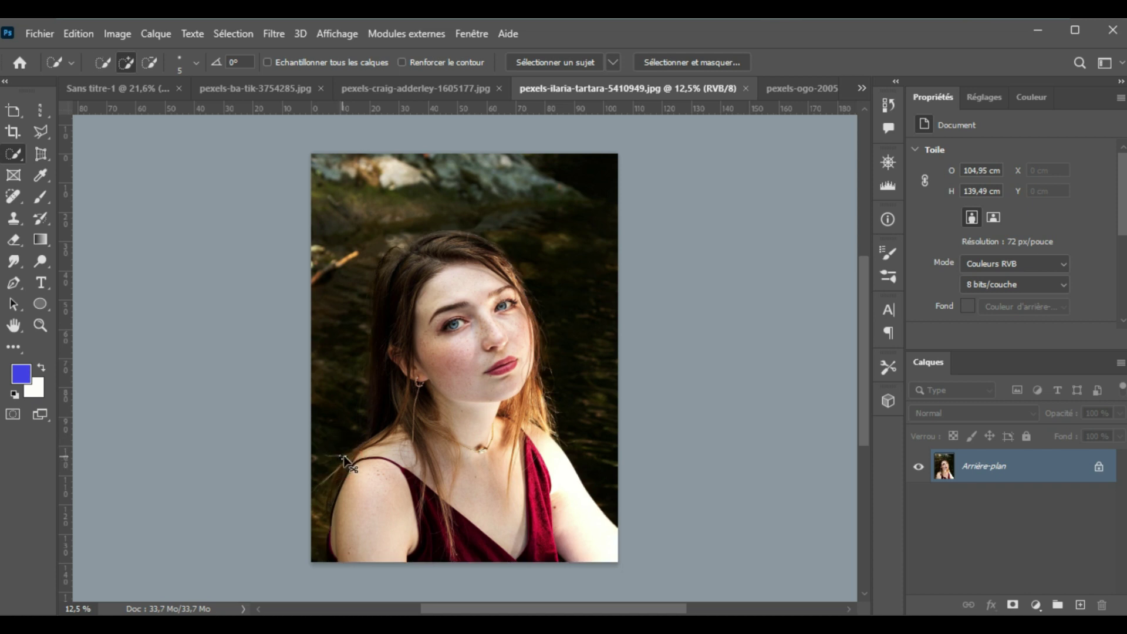
# Extend the subject selection over the loose hair strands above the shoulder and the hair edge beside the face.
pyautogui.click(345, 459)
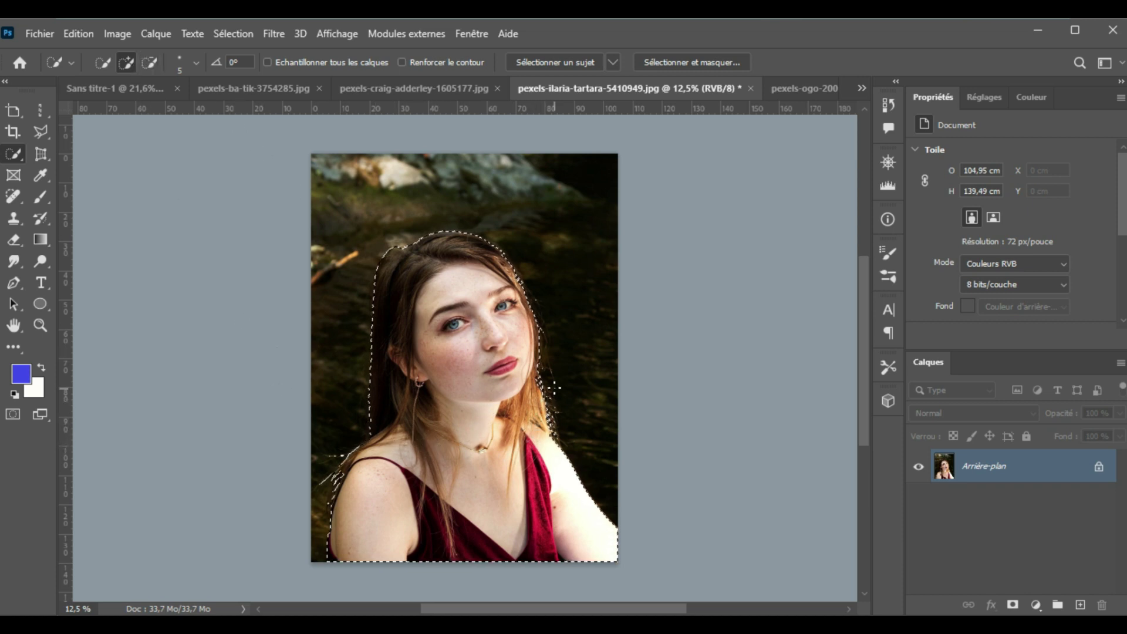
pyautogui.click(548, 377)
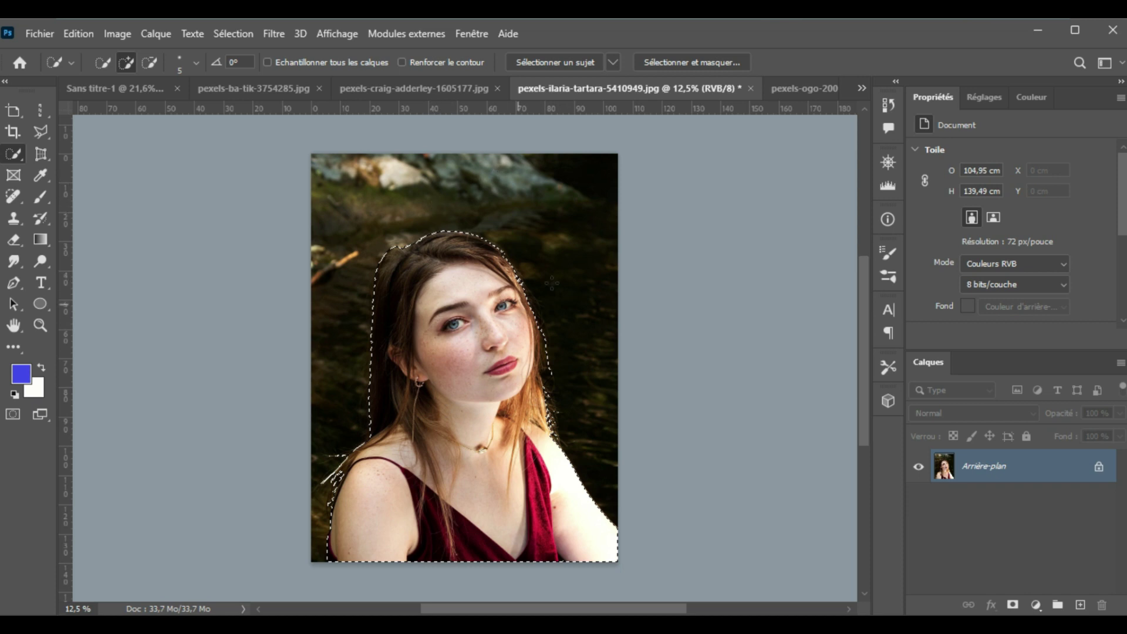
# Invert the woman's selection so that the background around her is selected instead.
pyautogui.click(598, 61)
pyautogui.click(234, 33)
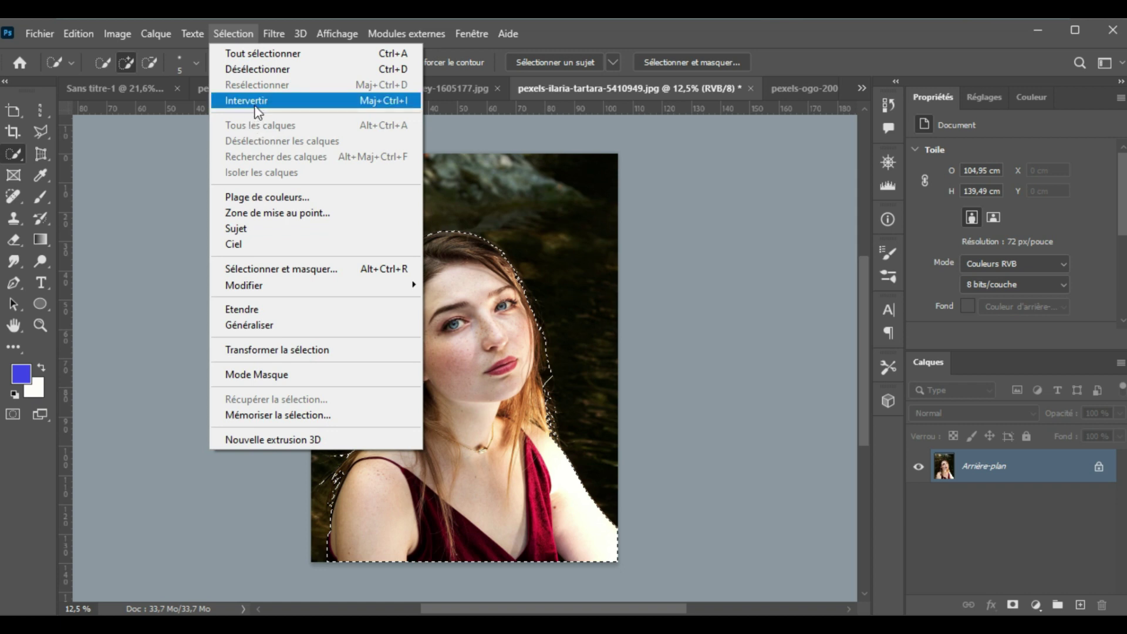
pyautogui.rightClick(480, 348)
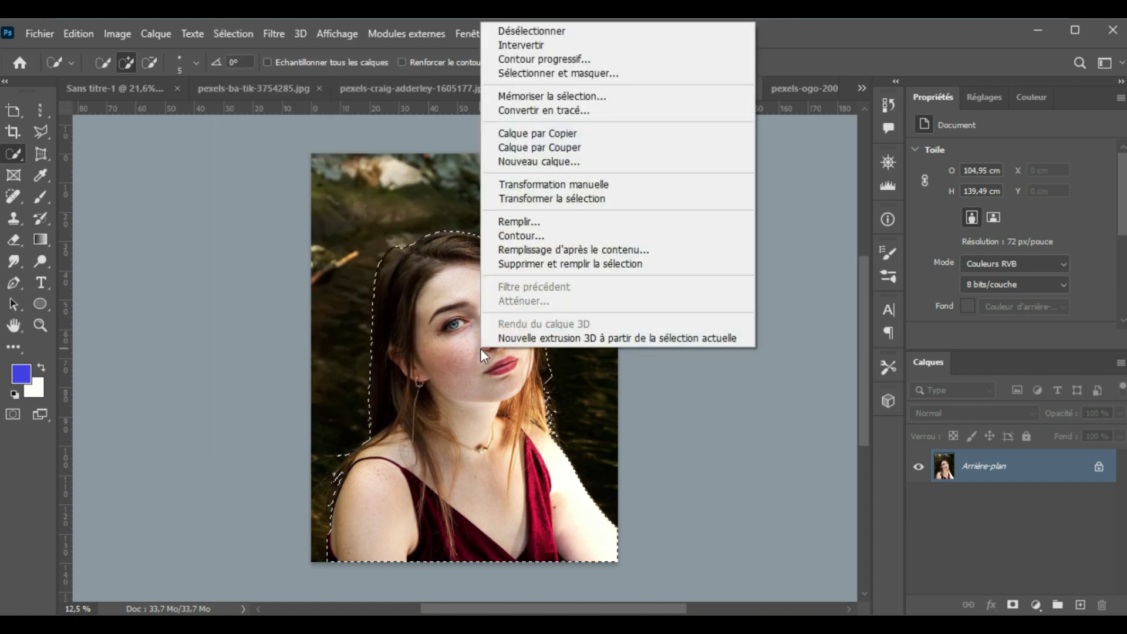
pyautogui.click(559, 45)
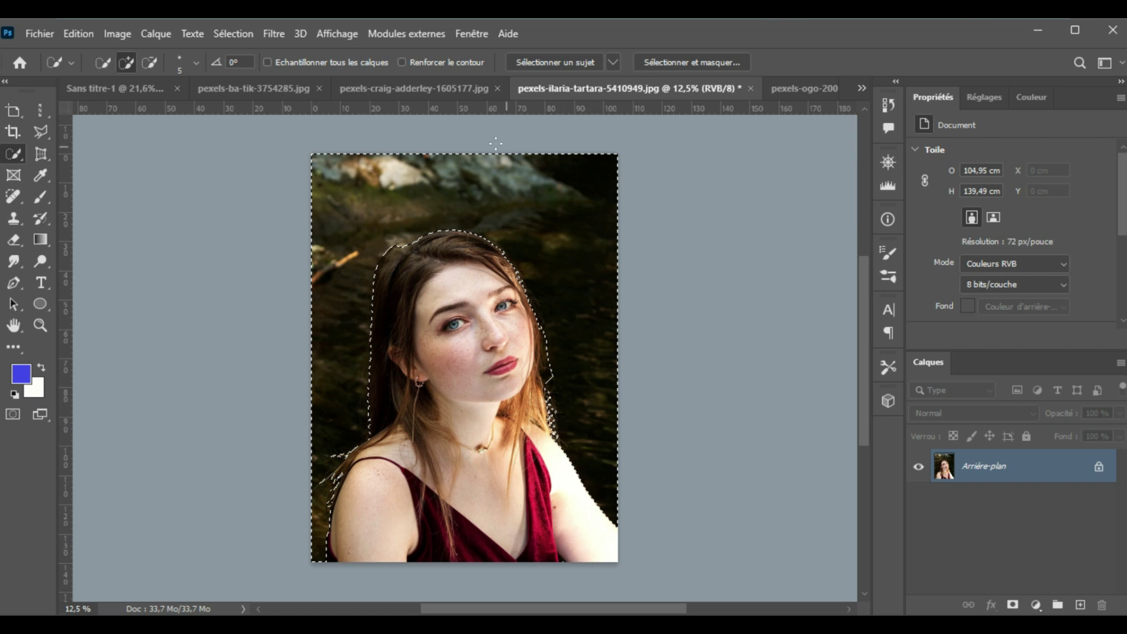
# Unlock the background layer, delete the selected background around the woman and clear the selection.
pyautogui.click(1098, 468)
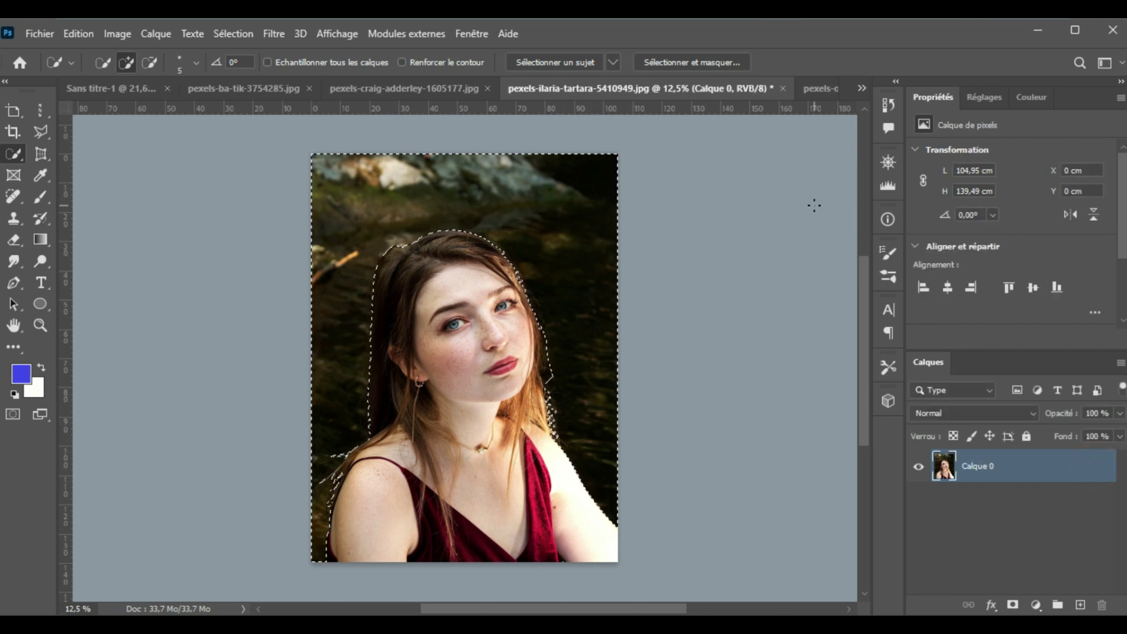
pyautogui.press('Delete')
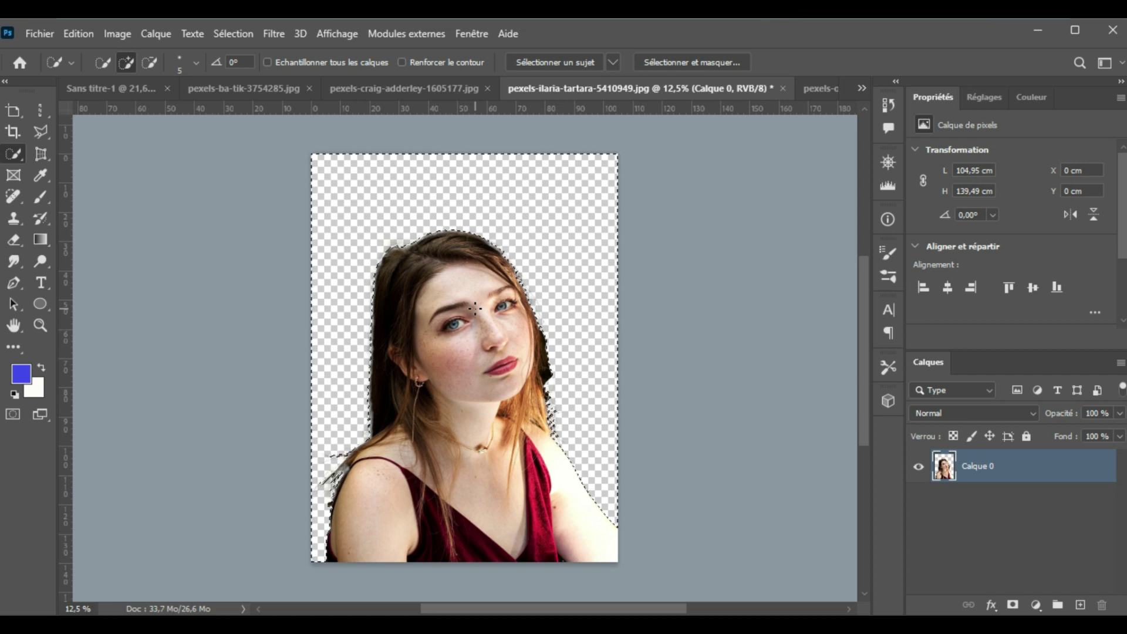
pyautogui.hotkey('ctrl', 'd')
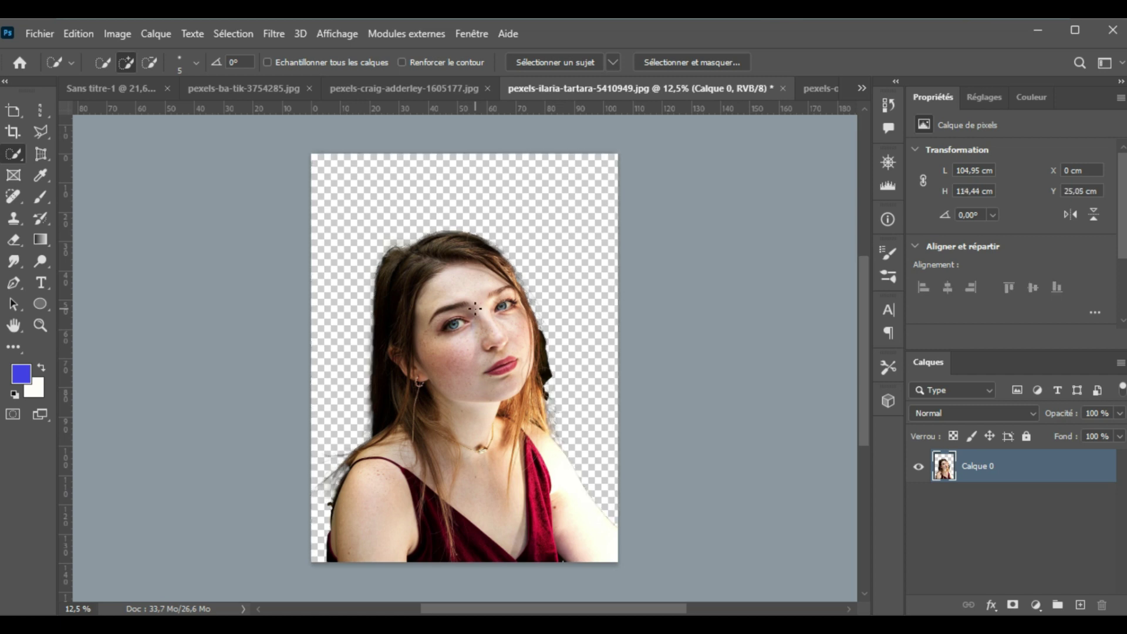
# Shift the cut-out woman slightly left with the Move tool, to an X position of about -4.8 cm.
pyautogui.click(24, 117)
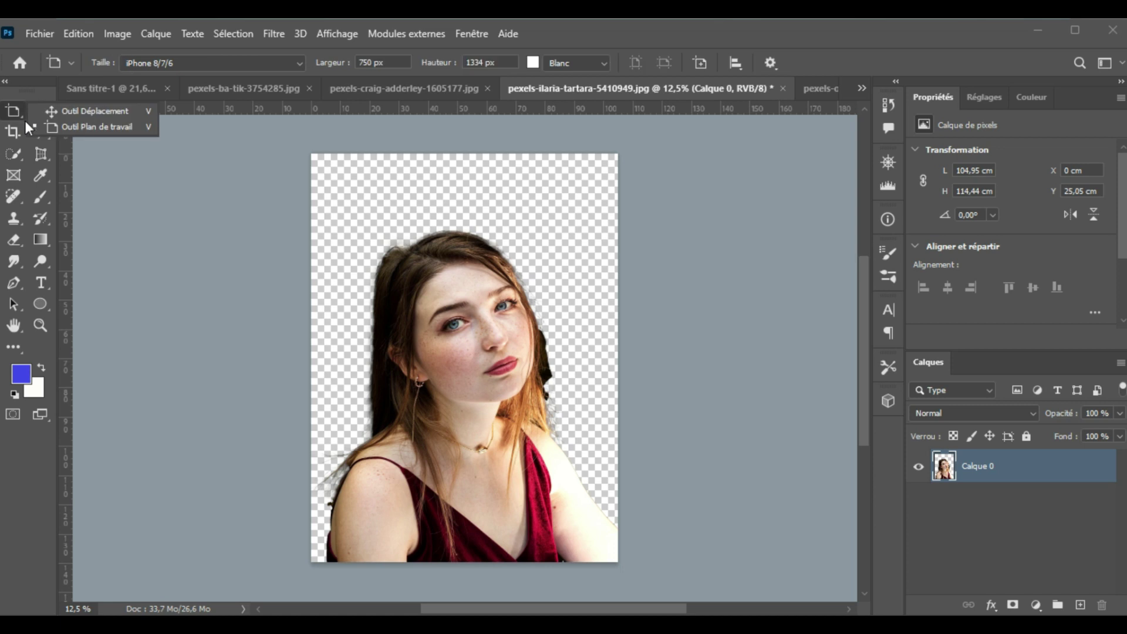
pyautogui.click(25, 121)
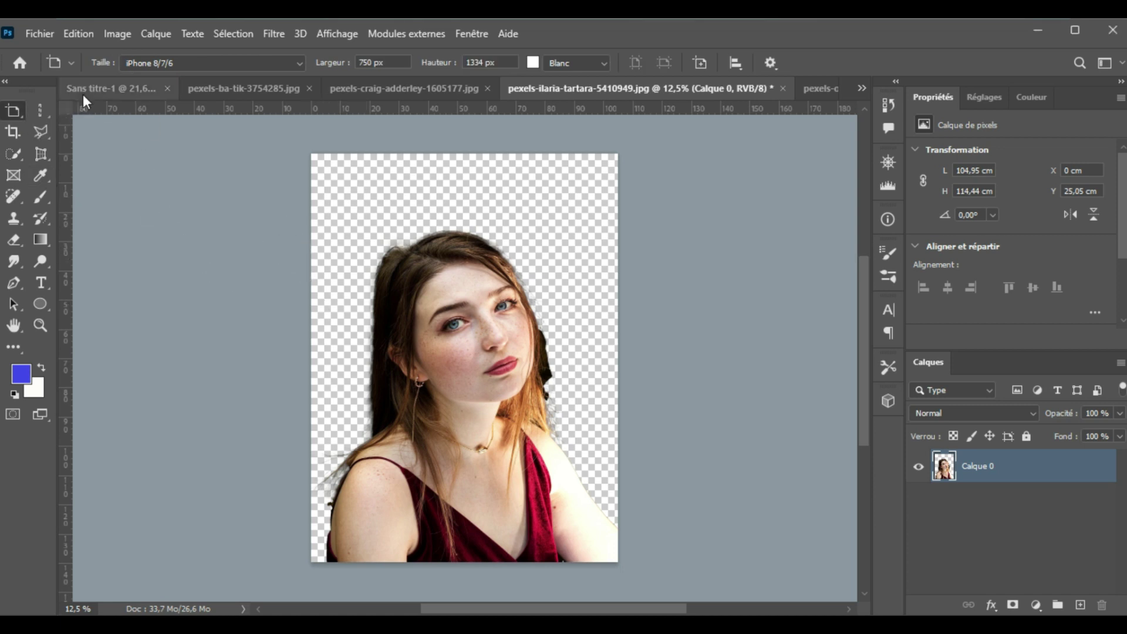
pyautogui.click(24, 119)
pyautogui.click(78, 113)
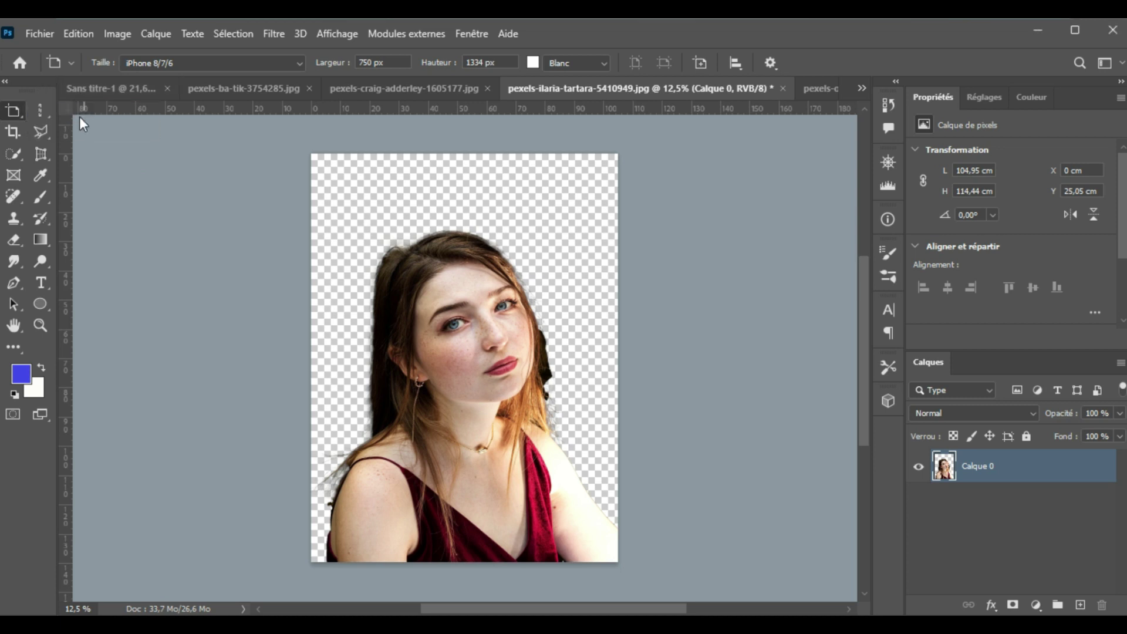
pyautogui.moveTo(450, 381); pyautogui.dragTo(358, 456)
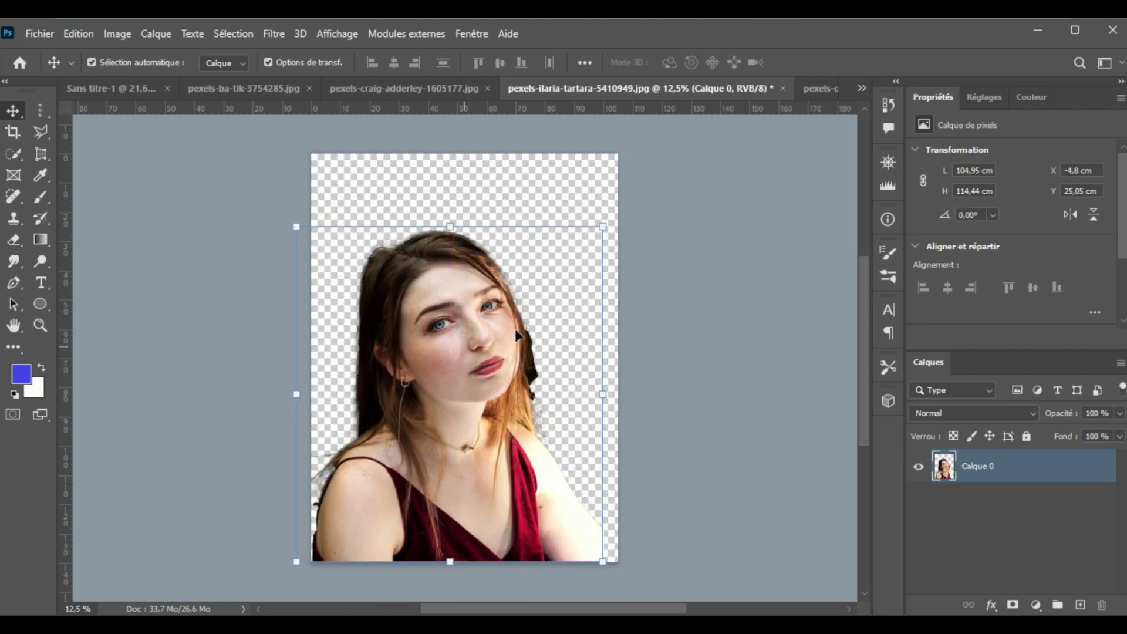
# Unlock the background layer of pexels-craig-adderley-1605177.jpg and prepare the Brush tool with the default black foreground.
pyautogui.rightClick(407, 94)
pyautogui.click(407, 94)
pyautogui.click(405, 91)
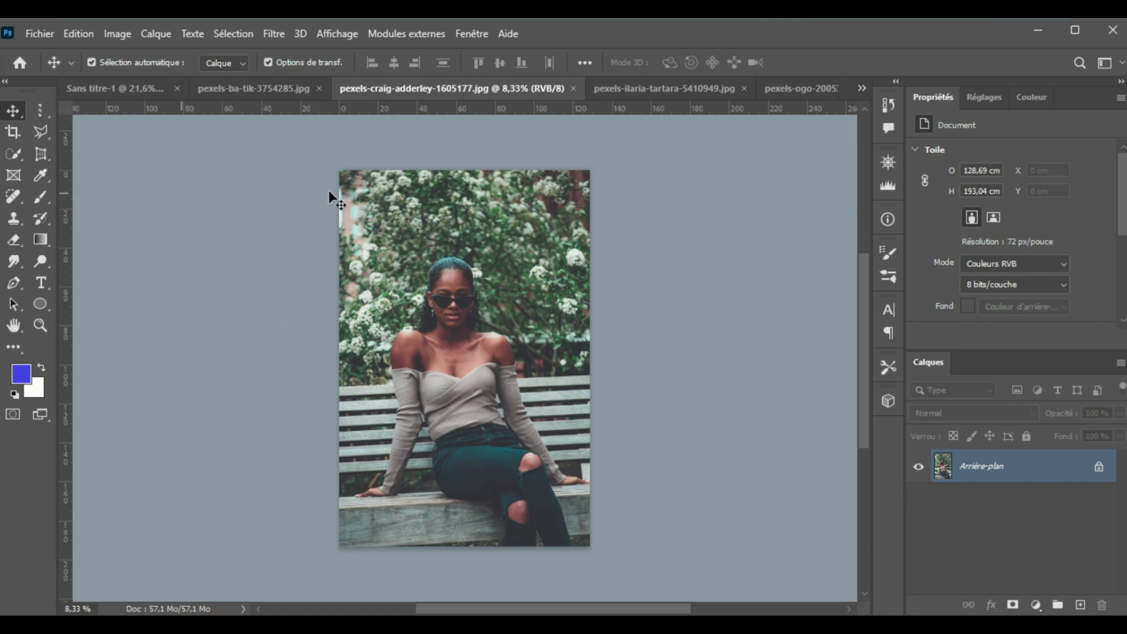
pyautogui.click(1099, 466)
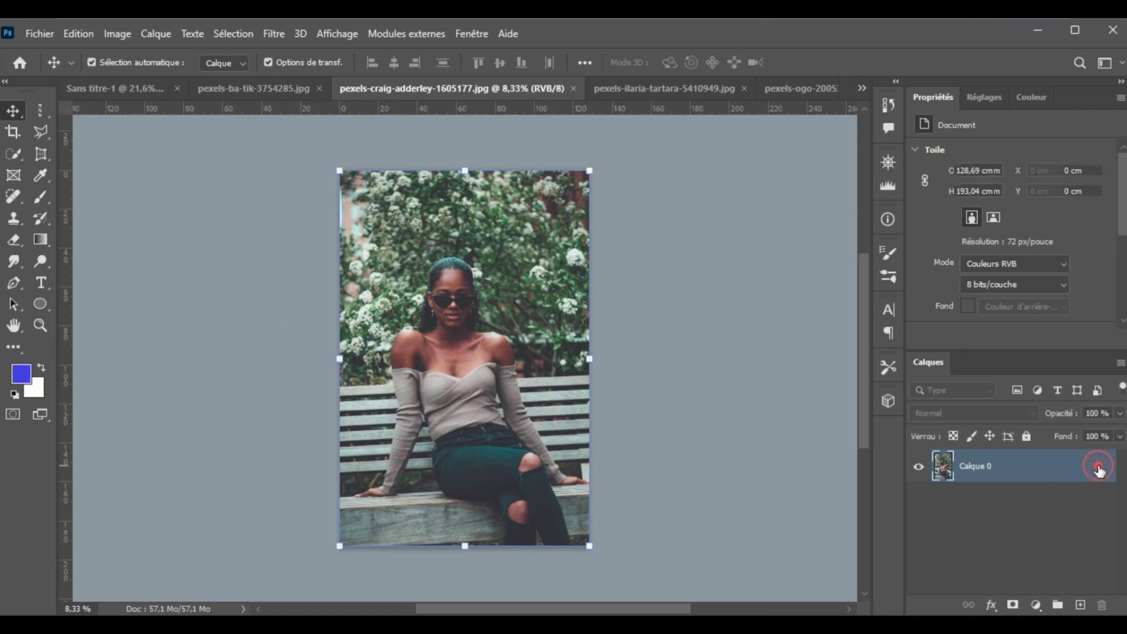
pyautogui.click(38, 194)
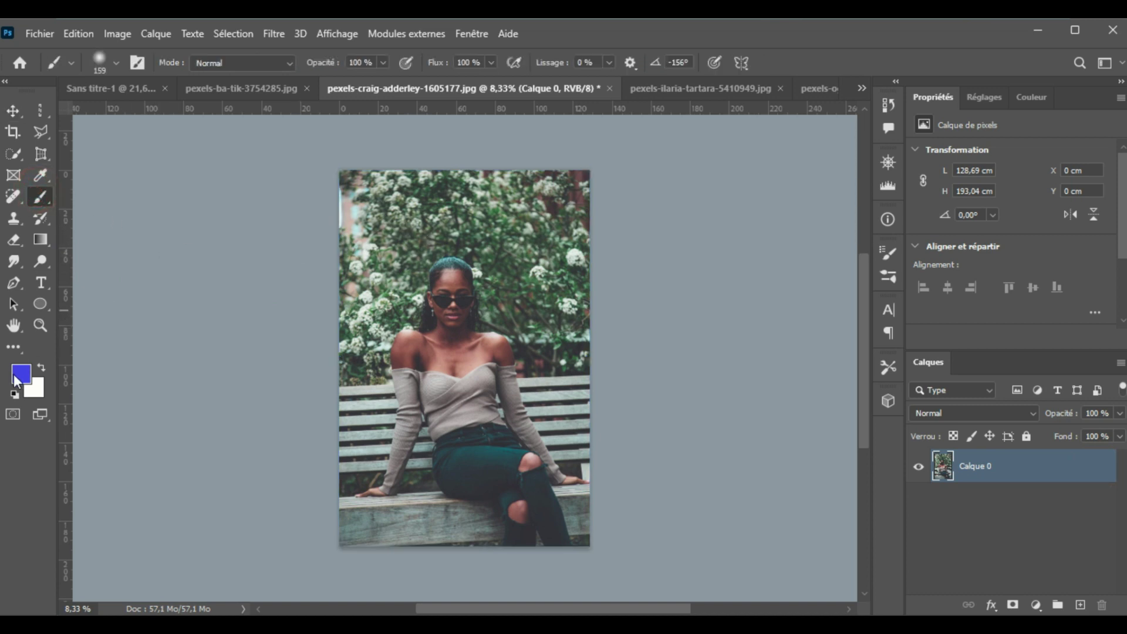
pyautogui.click(14, 394)
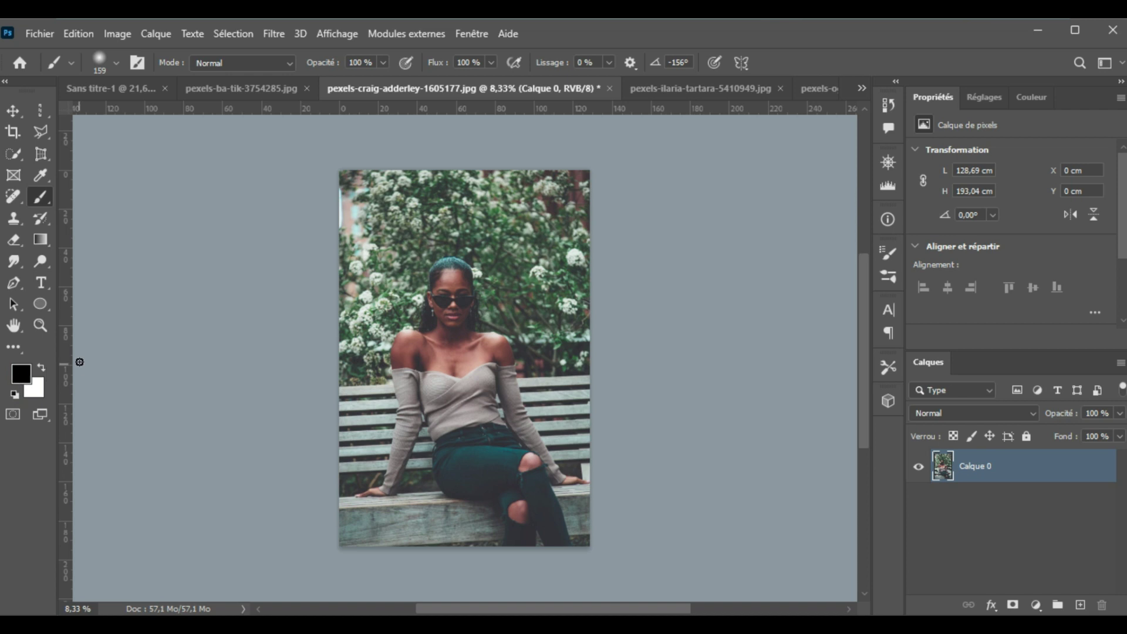
pyautogui.click(417, 215)
pyautogui.click(1013, 606)
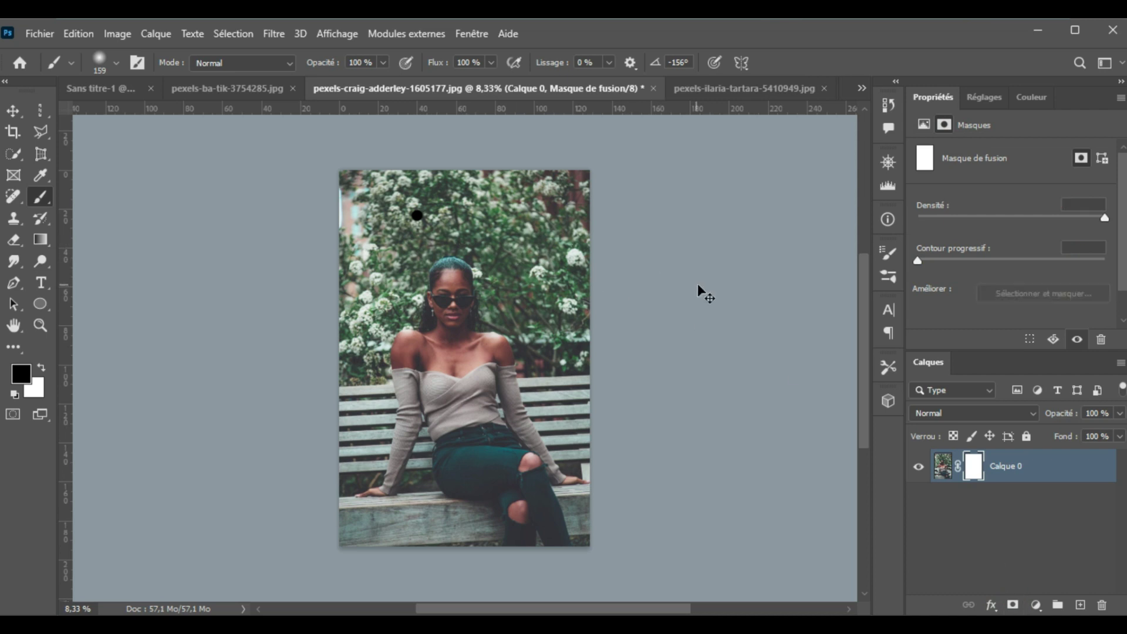
pyautogui.hotkey('ctrl', 'z')
pyautogui.hotkey('ctrl', 'z')
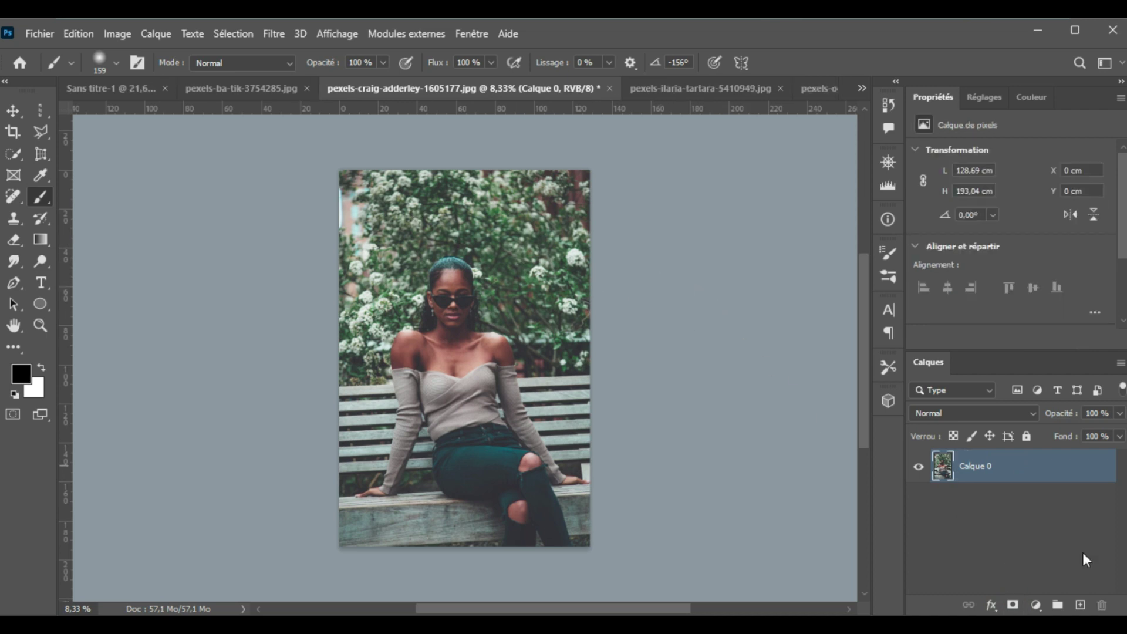
# Add a layer mask and paint it black with a 591 px brush over the foliage above and to the right of the woman.
pyautogui.click(1014, 606)
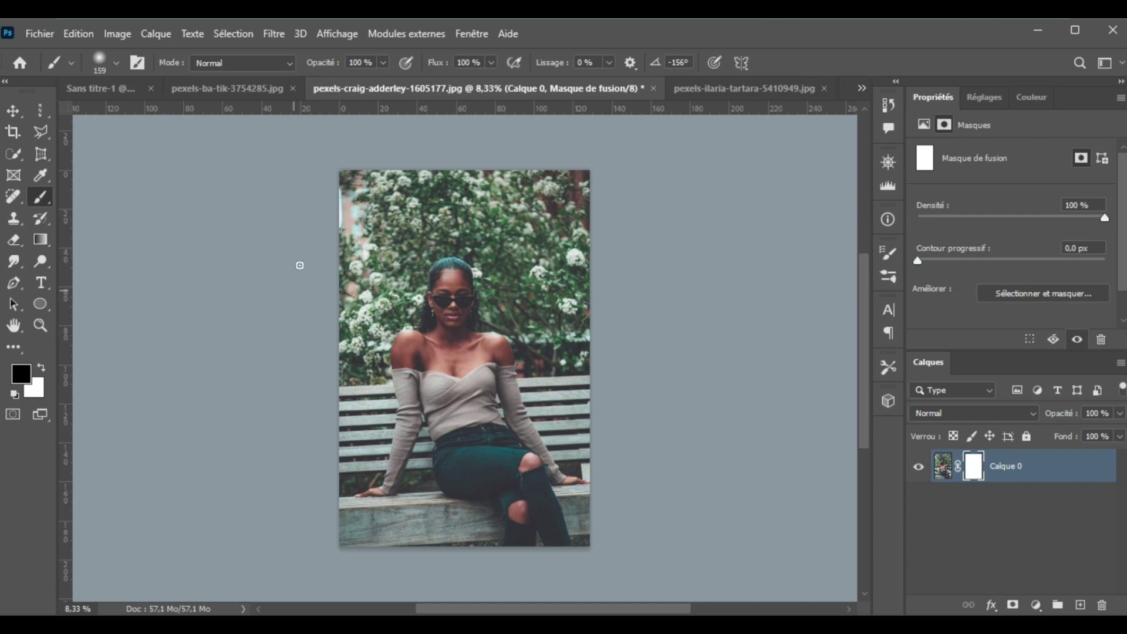
pyautogui.moveTo(378, 180); pyautogui.dragTo(357, 206)
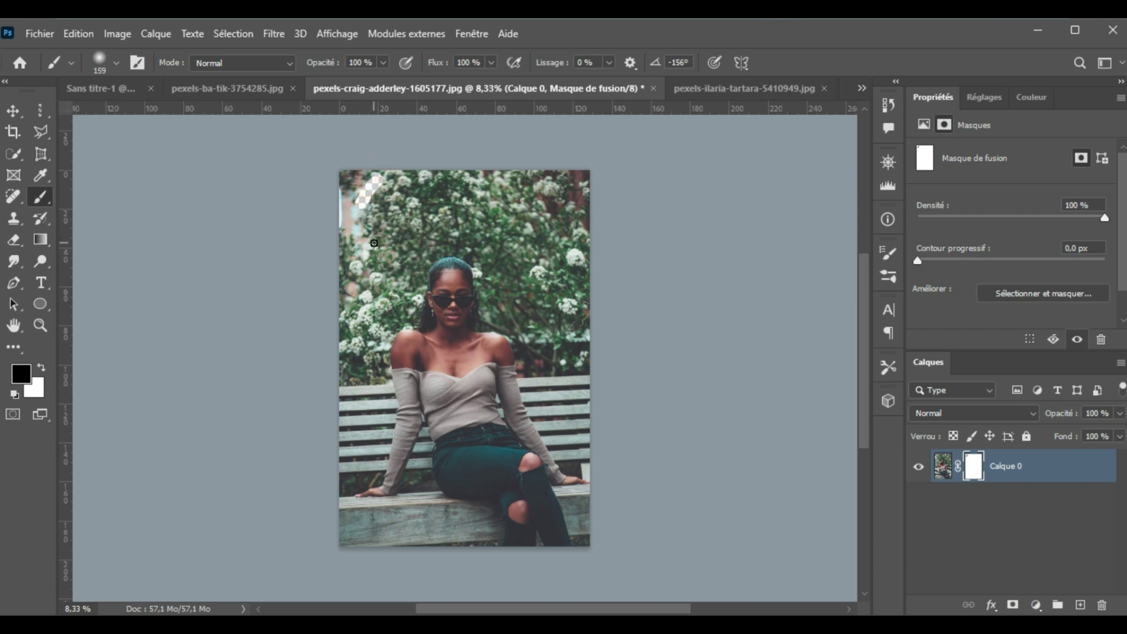
pyautogui.moveTo(374, 243); pyautogui.dragTo(393, 251)
pyautogui.moveTo(420, 187)
pyautogui.mouseDown()
pyautogui.moveTo(339, 184)
pyautogui.moveTo(338, 207)
pyautogui.moveTo(356, 225)
pyautogui.moveTo(379, 206)
pyautogui.moveTo(357, 257)
pyautogui.moveTo(396, 242)
pyautogui.moveTo(414, 200)
pyautogui.moveTo(335, 255)
pyautogui.moveTo(351, 305)
pyautogui.moveTo(360, 258)
pyautogui.moveTo(343, 311)
pyautogui.moveTo(364, 279)
pyautogui.mouseUp()
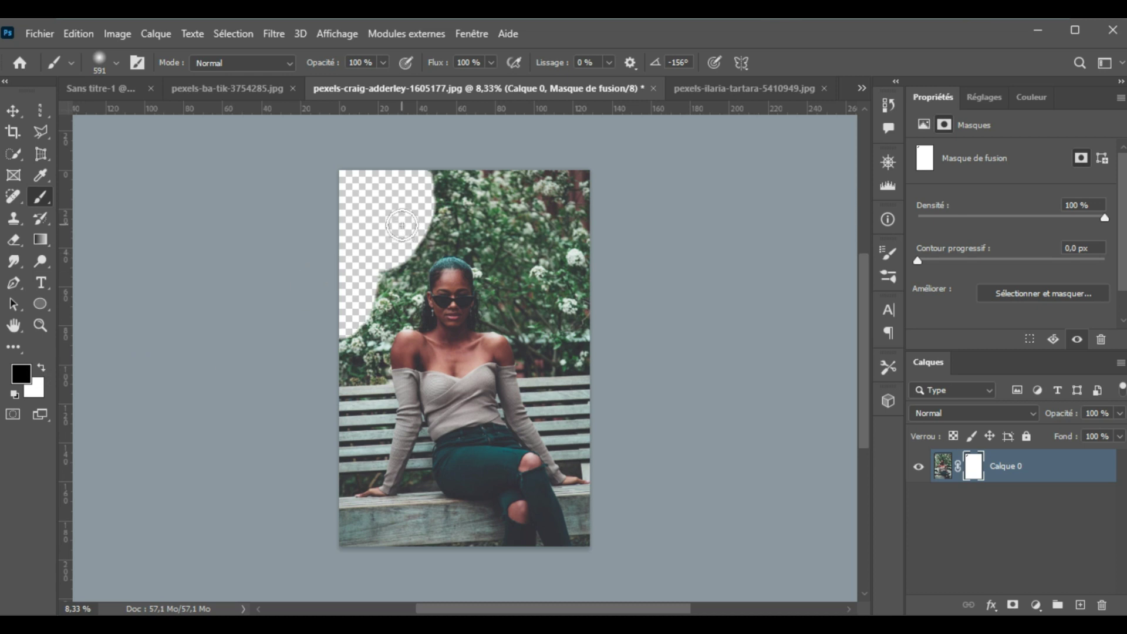
pyautogui.keyDown('shift'); pyautogui.click(434, 180); pyautogui.keyUp('shift')
pyautogui.moveTo(475, 179)
pyautogui.mouseDown()
pyautogui.moveTo(578, 182)
pyautogui.moveTo(571, 236)
pyautogui.moveTo(531, 209)
pyautogui.moveTo(455, 209)
pyautogui.moveTo(420, 225)
pyautogui.moveTo(461, 212)
pyautogui.moveTo(393, 279)
pyautogui.moveTo(435, 238)
pyautogui.moveTo(496, 234)
pyautogui.moveTo(510, 255)
pyautogui.mouseUp()
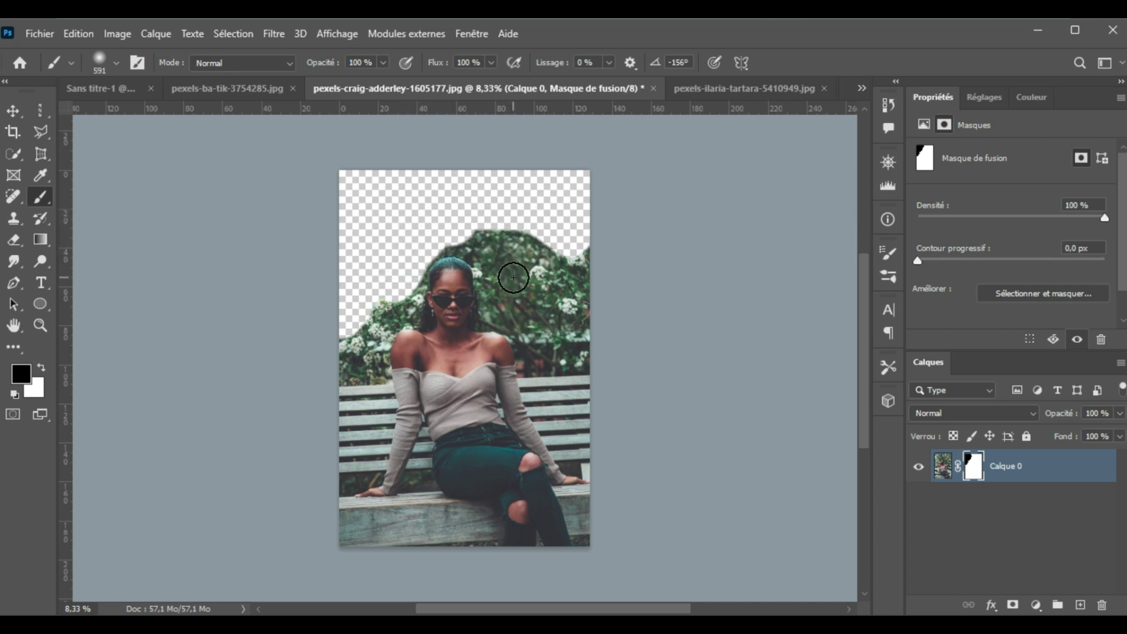
pyautogui.moveTo(545, 358)
pyautogui.mouseDown()
pyautogui.moveTo(558, 377)
pyautogui.moveTo(570, 350)
pyautogui.moveTo(563, 239)
pyautogui.moveTo(548, 286)
pyautogui.moveTo(564, 376)
pyautogui.moveTo(583, 325)
pyautogui.moveTo(581, 262)
pyautogui.moveTo(544, 234)
pyautogui.moveTo(541, 276)
pyautogui.moveTo(541, 257)
pyautogui.mouseUp()
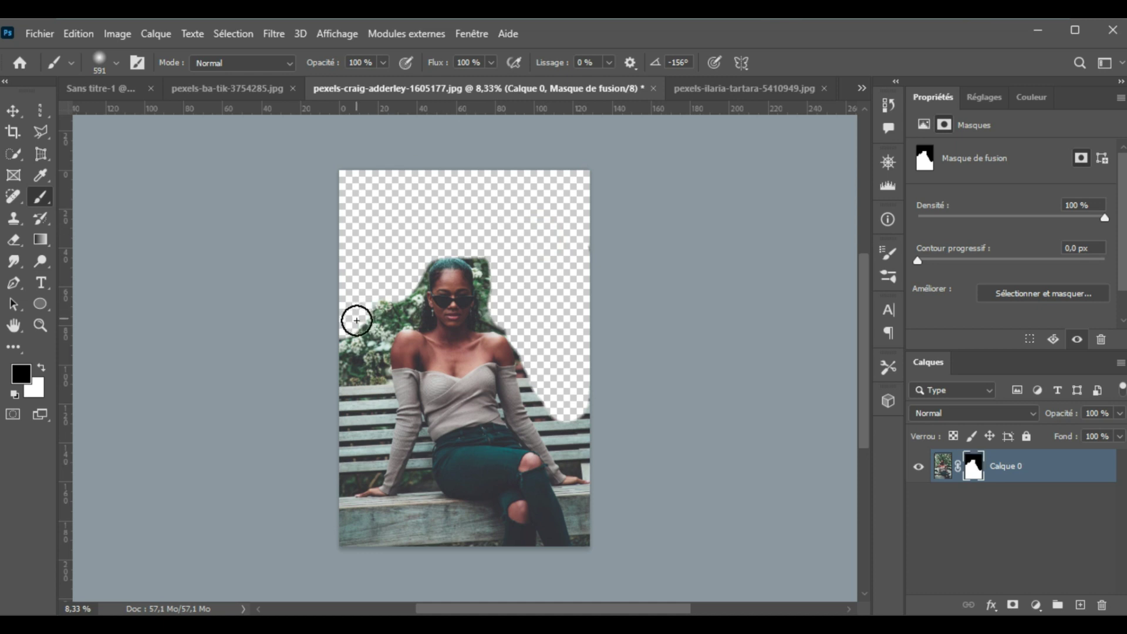
# Mask out the foliage and bench along the photo's left edge, the bench front below her hand, and the backrest beside her right-hand sleeve.
pyautogui.moveTo(357, 320); pyautogui.dragTo(347, 475)
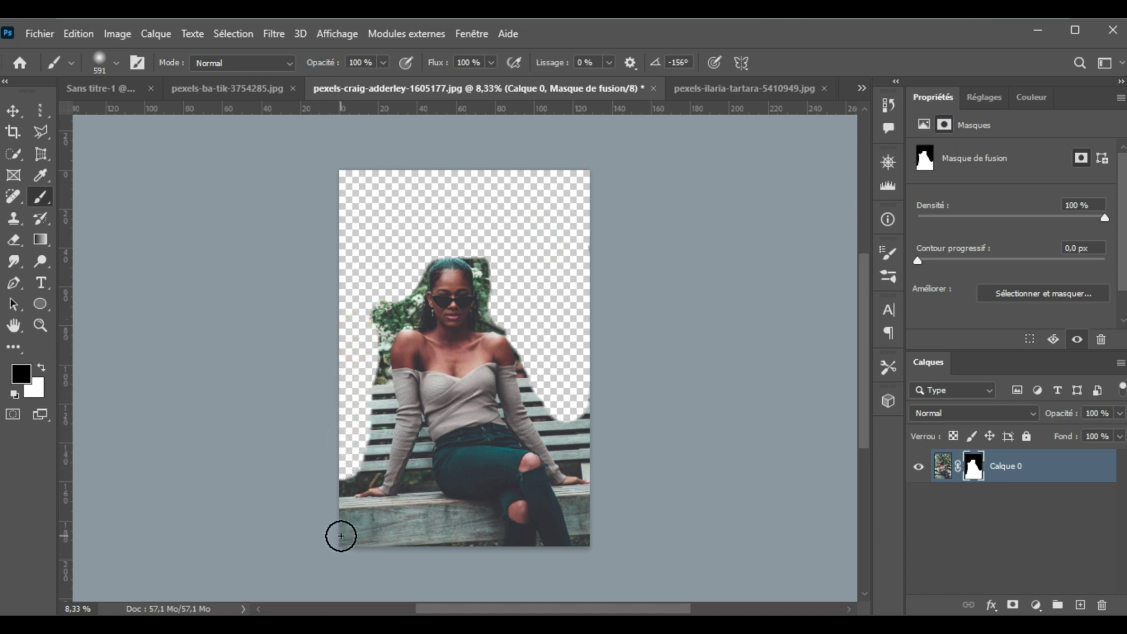
pyautogui.moveTo(341, 536)
pyautogui.mouseDown()
pyautogui.moveTo(453, 528)
pyautogui.moveTo(499, 571)
pyautogui.mouseUp()
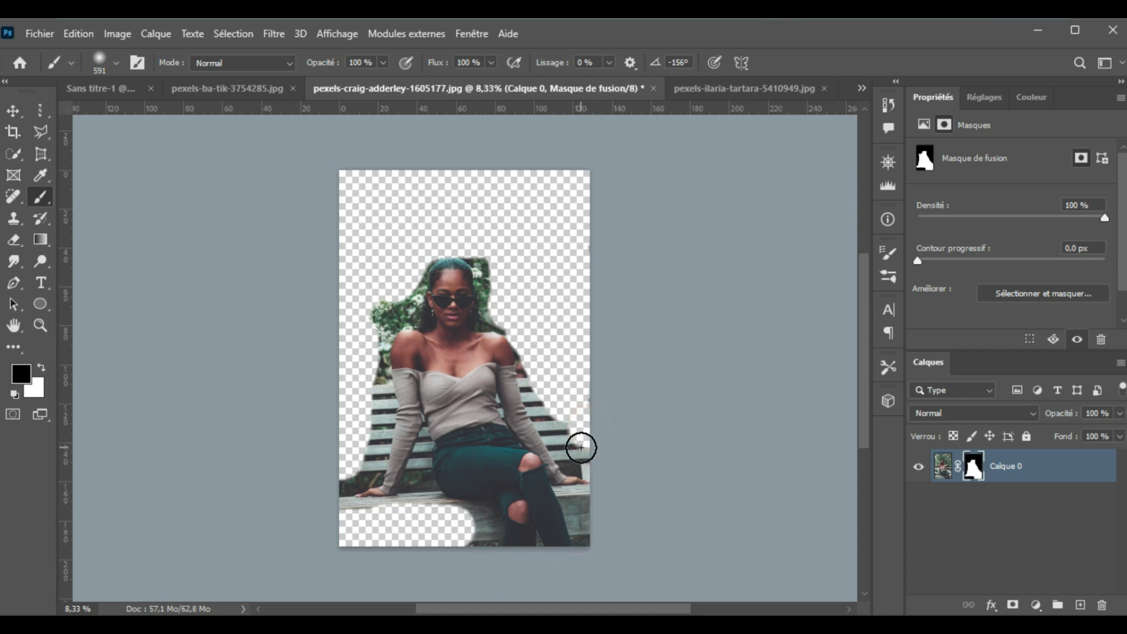
pyautogui.moveTo(580, 449)
pyautogui.mouseDown()
pyautogui.moveTo(539, 361)
pyautogui.moveTo(566, 372)
pyautogui.mouseUp()
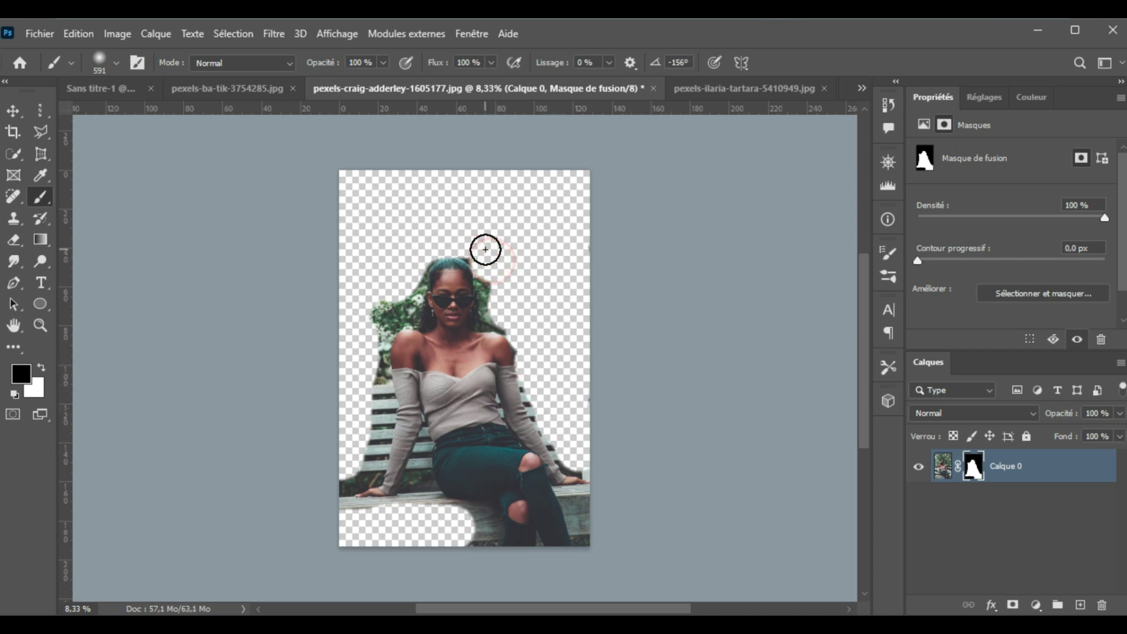
# Mask out the remaining foliage close to the woman's head and the bench slats outside her arm on the photo's left side.
pyautogui.moveTo(477, 245); pyautogui.dragTo(496, 288)
pyautogui.click(496, 289)
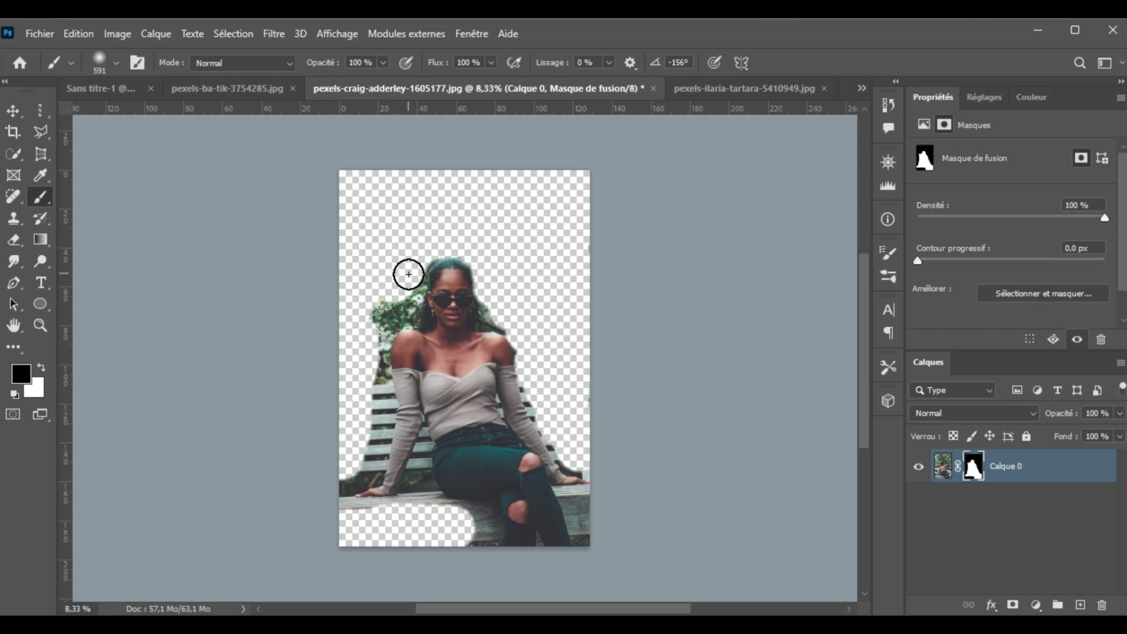
pyautogui.moveTo(402, 273)
pyautogui.mouseDown()
pyautogui.moveTo(403, 295)
pyautogui.moveTo(367, 350)
pyautogui.moveTo(368, 461)
pyautogui.moveTo(341, 474)
pyautogui.moveTo(358, 450)
pyautogui.mouseUp()
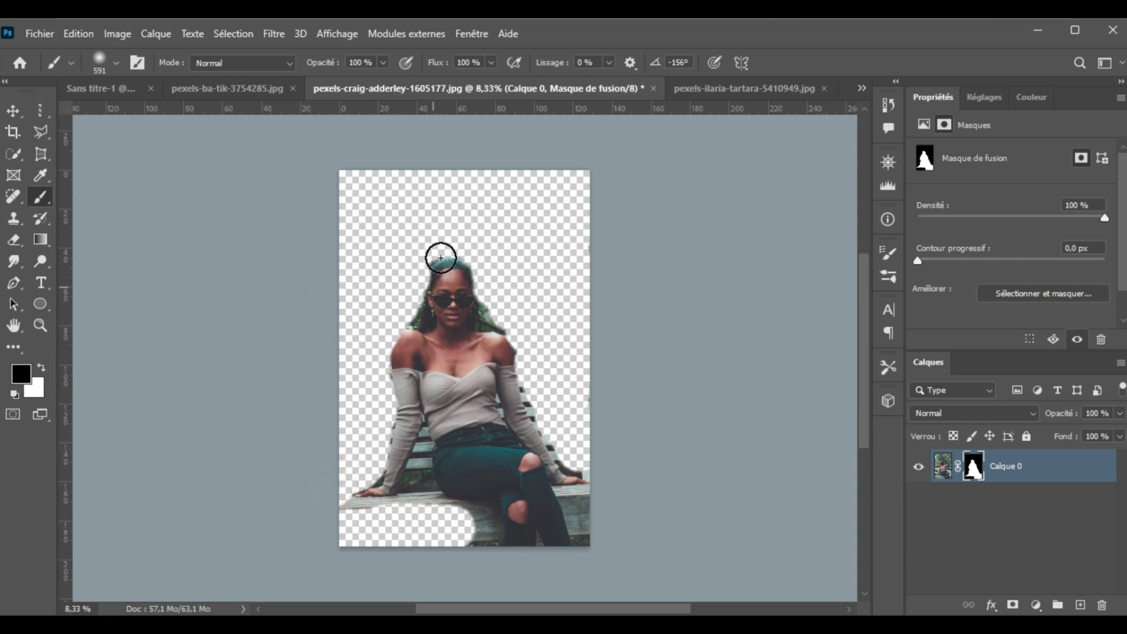
# Mask out the foliage beside the woman's hair more closely, using smaller brush sizes of 255 px and 132 px.
pyautogui.keyDown('alt'); pyautogui.rightClick(545, 207); pyautogui.keyUp('alt')
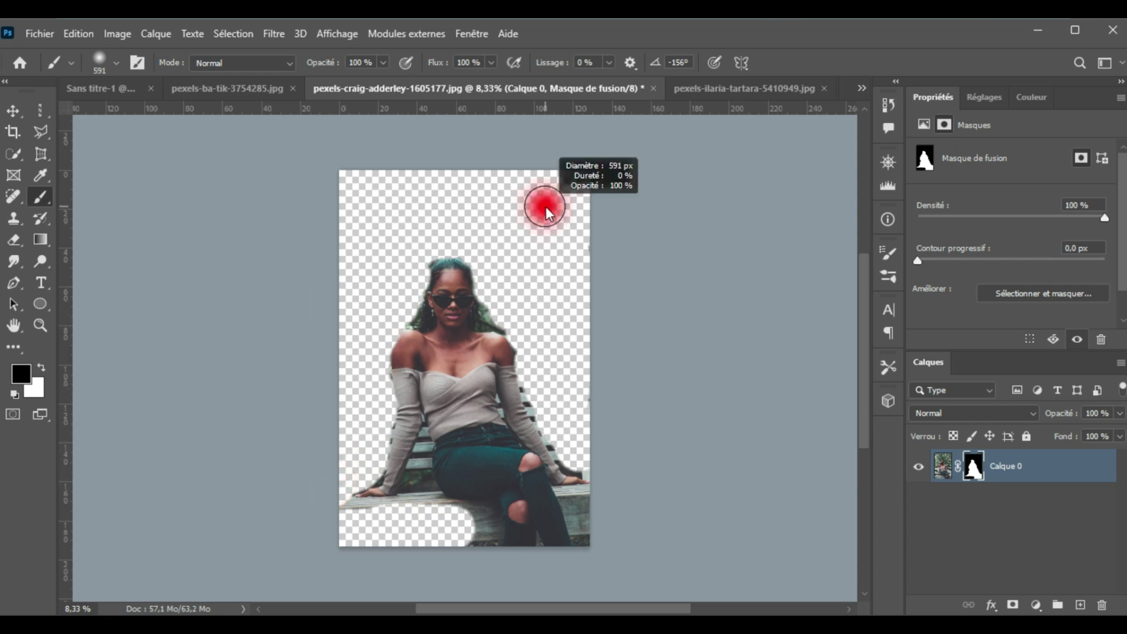
pyautogui.moveTo(545, 206); pyautogui.dragTo(535, 203)
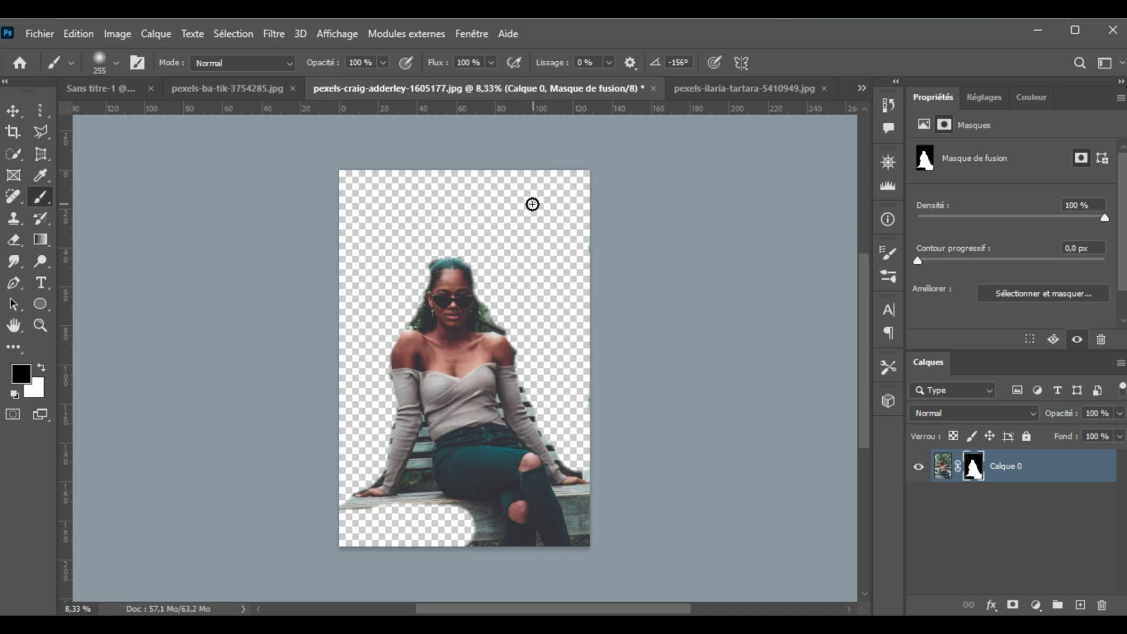
pyautogui.scroll(4, 465, 303)
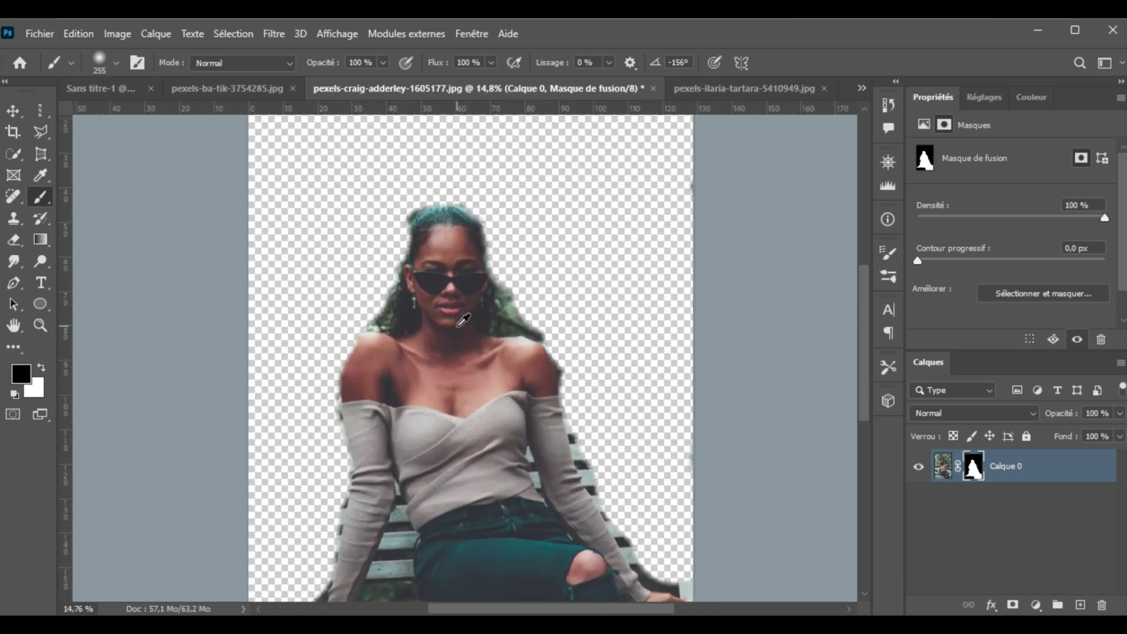
pyautogui.scroll(1, 461, 323)
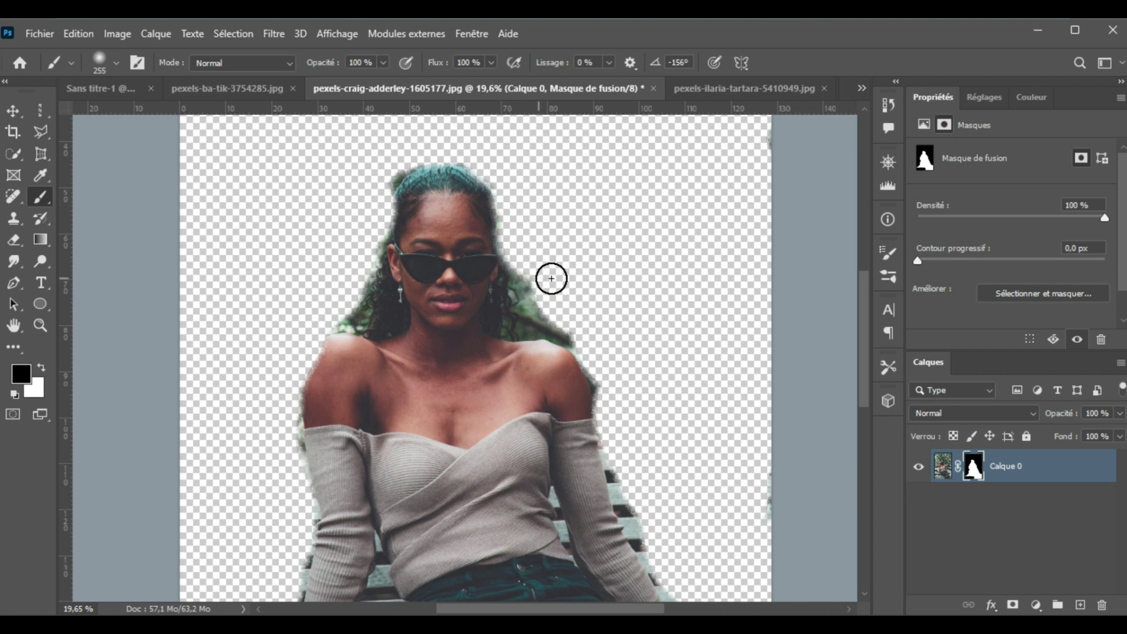
pyautogui.moveTo(559, 277); pyautogui.dragTo(524, 286)
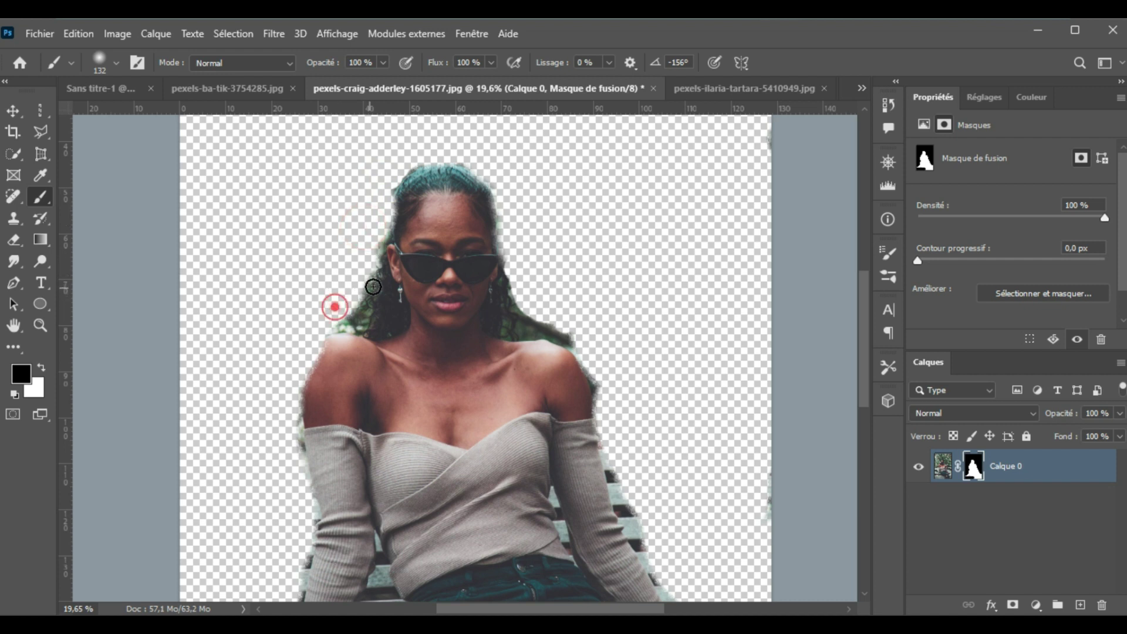
# Clean up the mask edge along the shoulder and upper sleeve on the photo's right side with the 132 px brush.
pyautogui.scroll(-3, 532, 329)
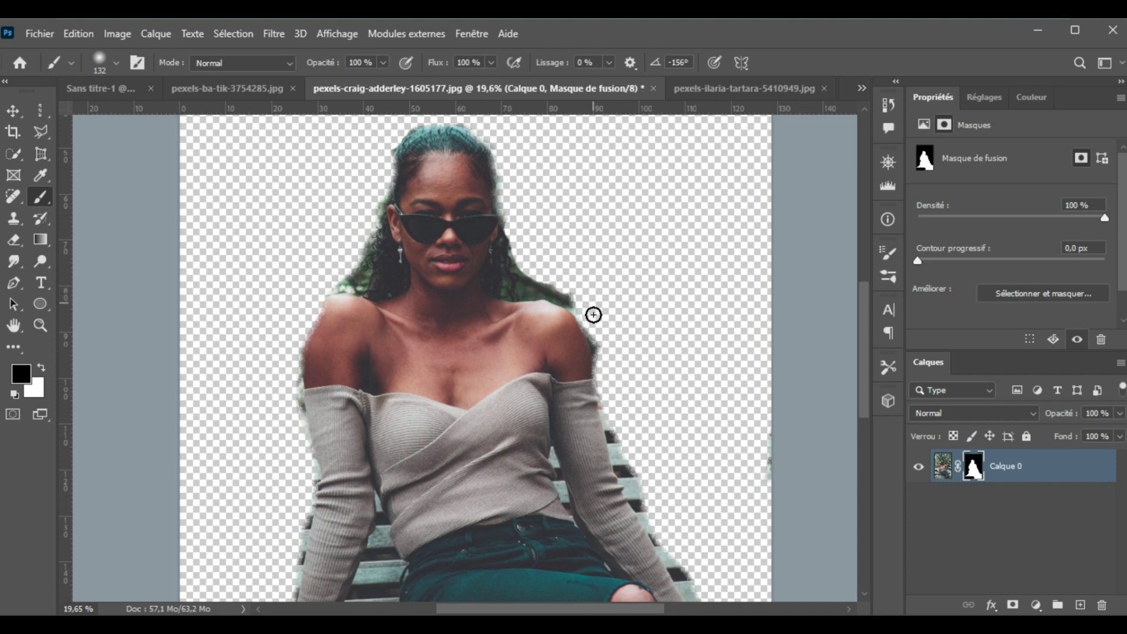
pyautogui.moveTo(598, 326); pyautogui.dragTo(605, 355)
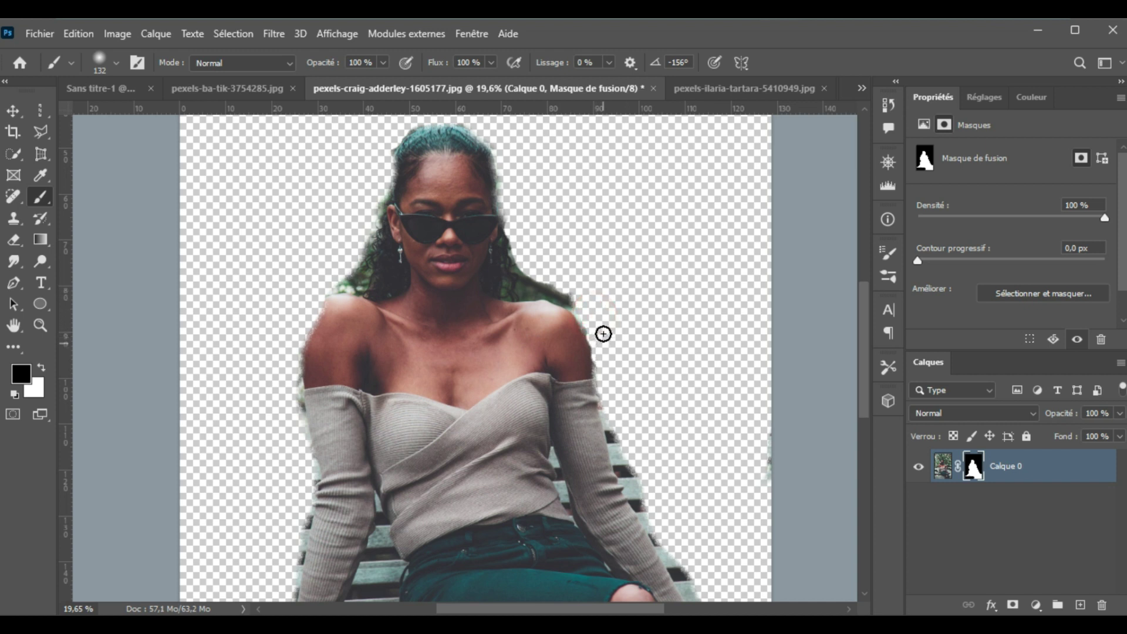
pyautogui.scroll(-6, 603, 333)
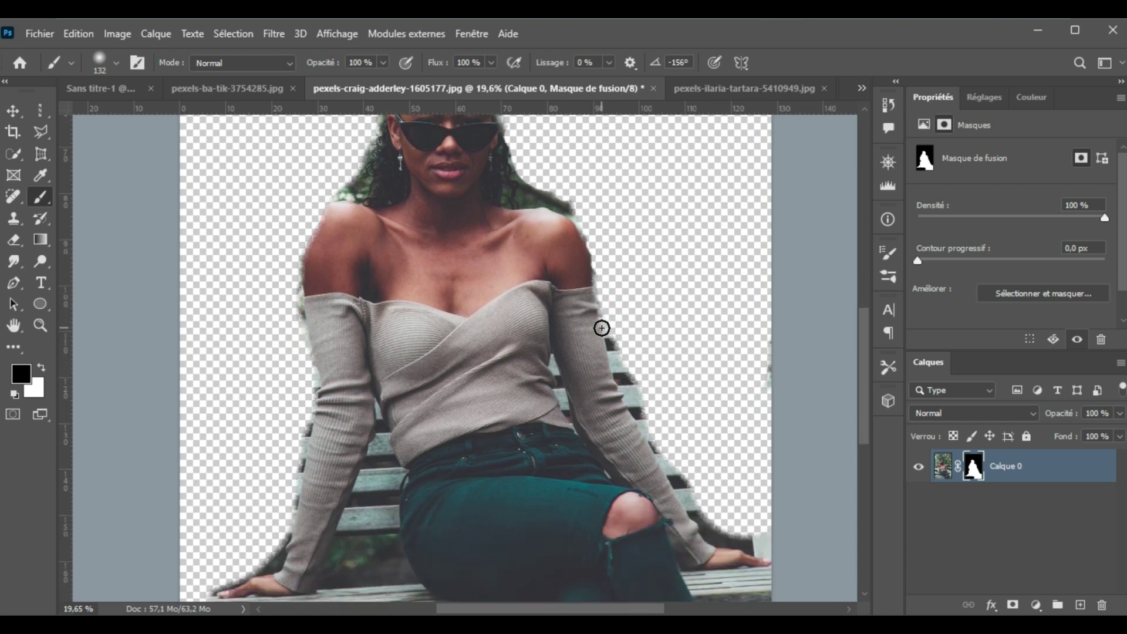
pyautogui.moveTo(614, 322); pyautogui.dragTo(635, 384)
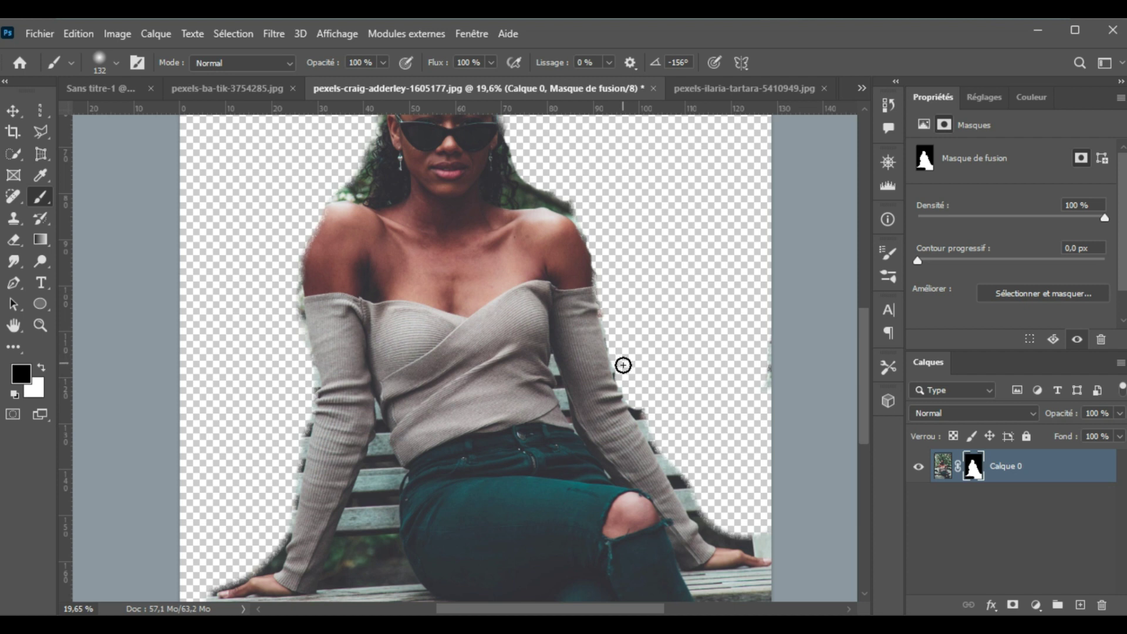
# Mask out the bench slats and foliage outside the sleeve on the photo's right side, down to the hand.
pyautogui.scroll(-3, 639, 380)
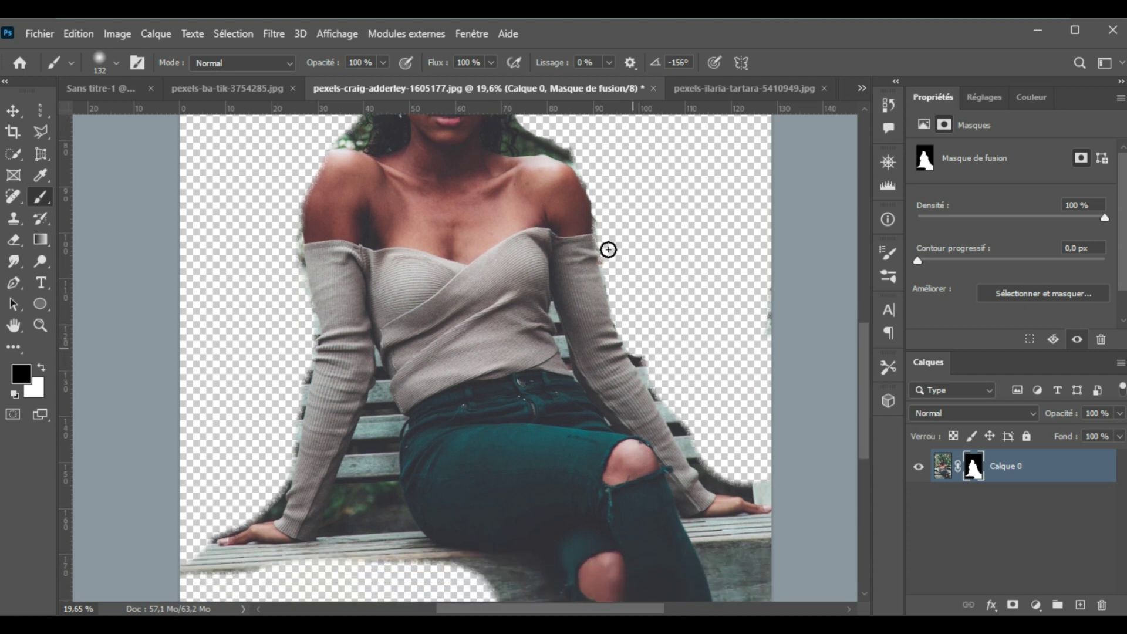
pyautogui.click(643, 350)
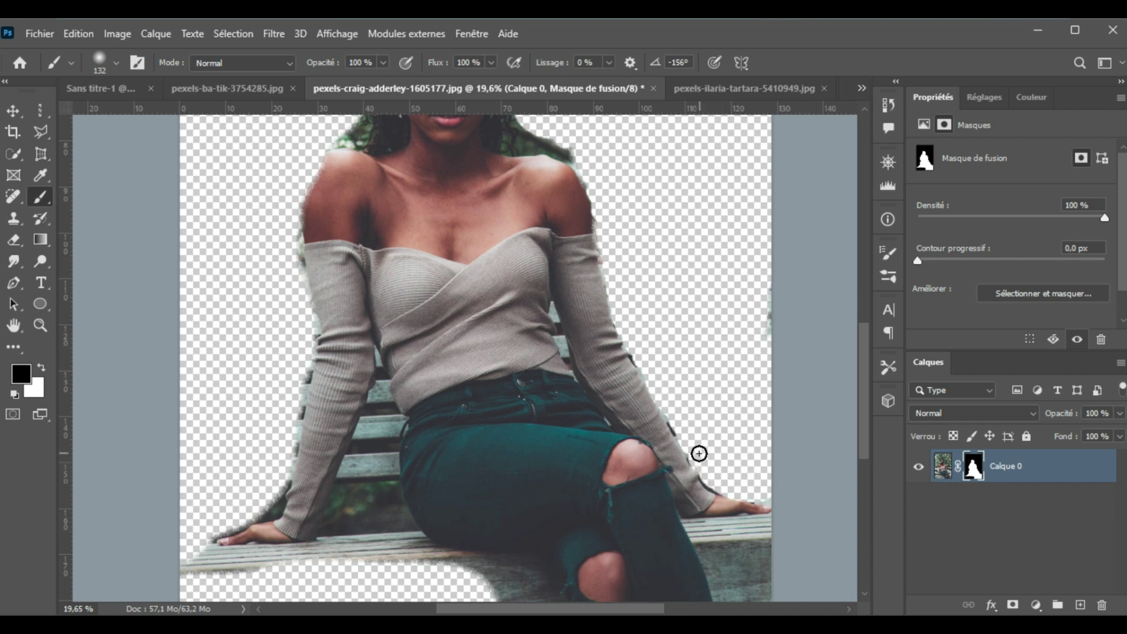
# Mask out the bench and foliage between the photo's left arm and her body, beneath her thighs, and beside her leg on the right.
pyautogui.scroll(-5, 689, 430)
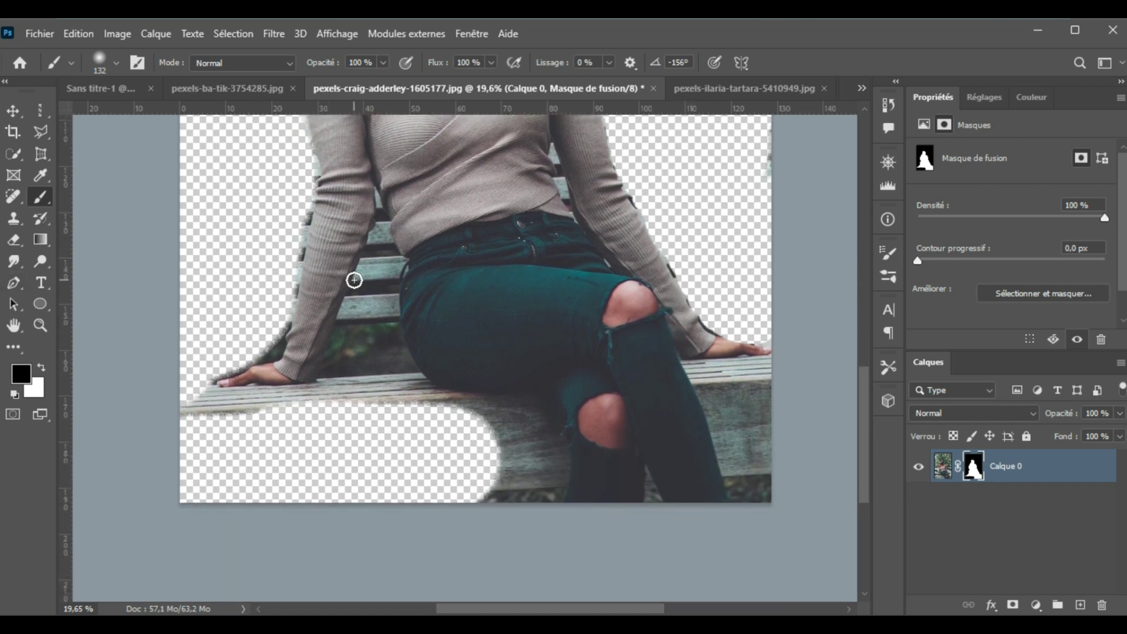
pyautogui.moveTo(369, 272)
pyautogui.mouseDown()
pyautogui.moveTo(382, 231)
pyautogui.moveTo(379, 374)
pyautogui.moveTo(348, 384)
pyautogui.moveTo(360, 286)
pyautogui.moveTo(371, 350)
pyautogui.moveTo(368, 317)
pyautogui.moveTo(348, 309)
pyautogui.moveTo(326, 389)
pyautogui.moveTo(191, 398)
pyautogui.moveTo(231, 413)
pyautogui.moveTo(342, 405)
pyautogui.moveTo(366, 393)
pyautogui.moveTo(391, 356)
pyautogui.moveTo(390, 408)
pyautogui.mouseUp()
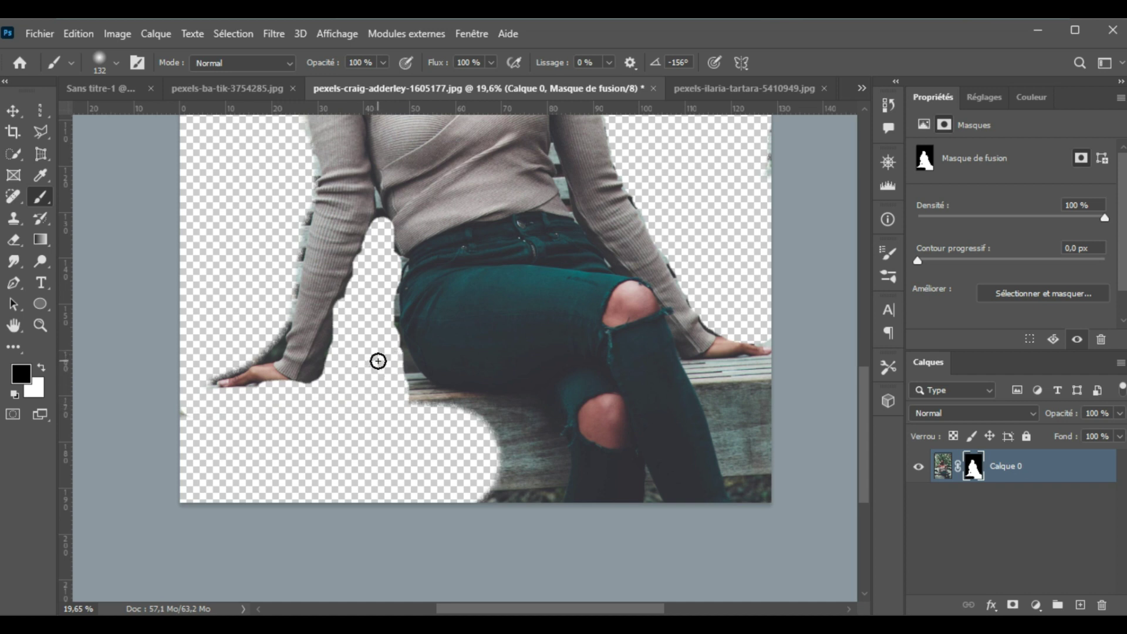
pyautogui.moveTo(395, 358)
pyautogui.mouseDown()
pyautogui.moveTo(419, 398)
pyautogui.moveTo(413, 383)
pyautogui.moveTo(457, 406)
pyautogui.moveTo(554, 401)
pyautogui.moveTo(556, 495)
pyautogui.moveTo(534, 489)
pyautogui.moveTo(538, 426)
pyautogui.moveTo(513, 429)
pyautogui.moveTo(497, 452)
pyautogui.moveTo(500, 420)
pyautogui.moveTo(490, 463)
pyautogui.moveTo(522, 431)
pyautogui.moveTo(496, 497)
pyautogui.mouseUp()
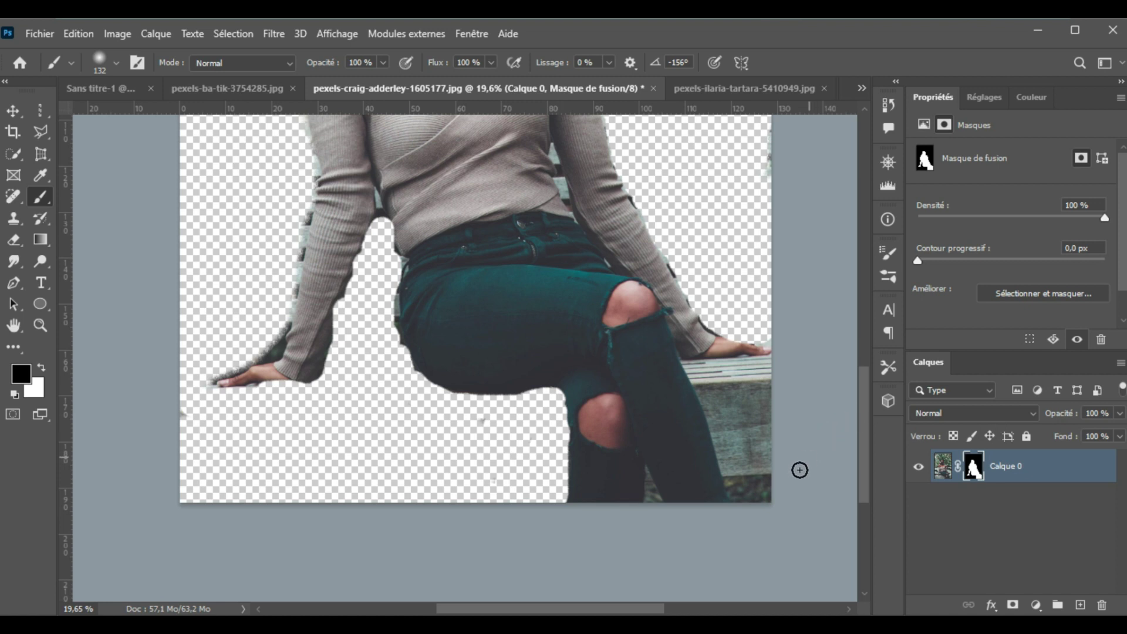
pyautogui.moveTo(768, 502)
pyautogui.mouseDown()
pyautogui.moveTo(774, 385)
pyautogui.moveTo(761, 368)
pyautogui.moveTo(697, 373)
pyautogui.moveTo(713, 387)
pyautogui.moveTo(740, 494)
pyautogui.moveTo(732, 384)
pyautogui.mouseUp()
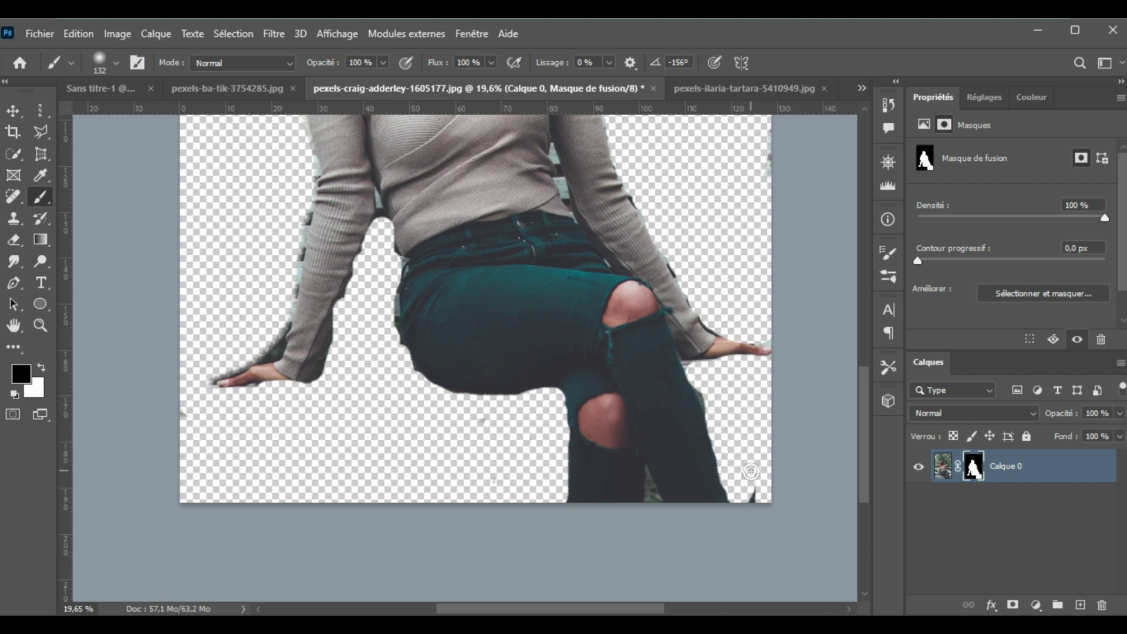
# Paint with white on the layer mask to restore the hand on the photo's left side.
pyautogui.scroll(-5, 744, 323)
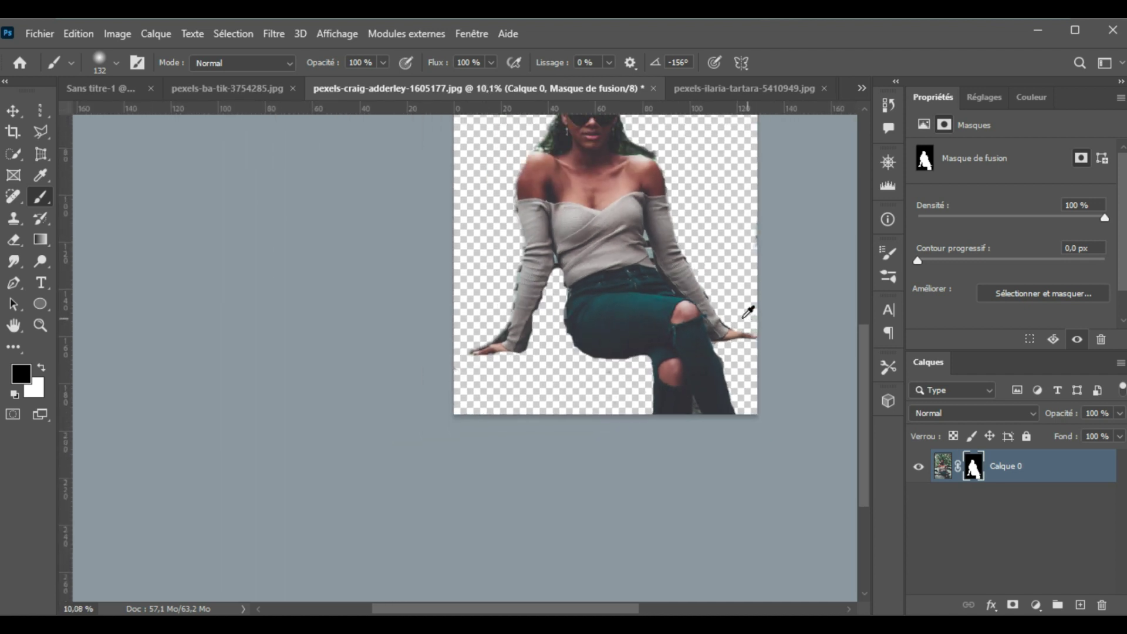
pyautogui.scroll(5, 745, 312)
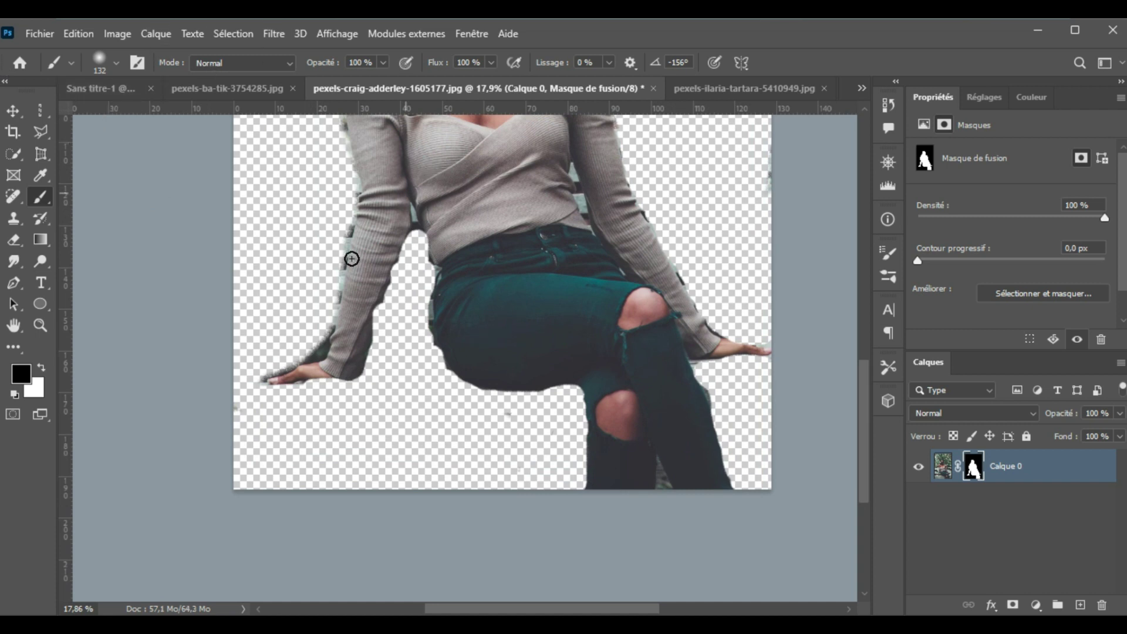
pyautogui.press('x')
pyautogui.moveTo(335, 373); pyautogui.dragTo(319, 374)
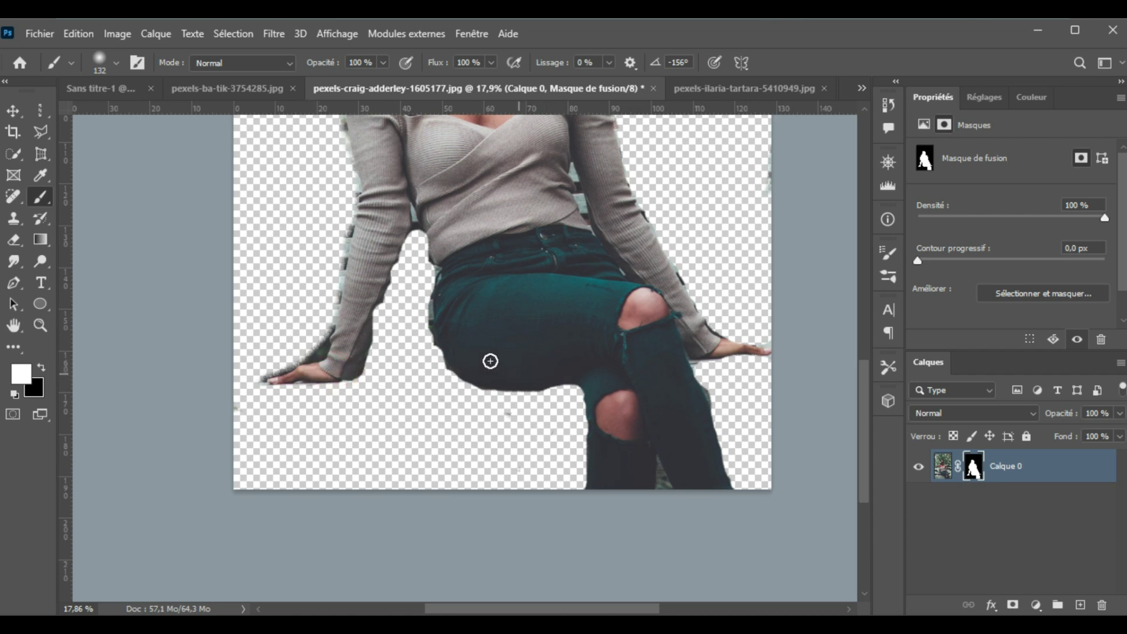
# Move the cut-out woman up and to the right on the transparent canvas with the Move tool.
pyautogui.scroll(3, 560, 261)
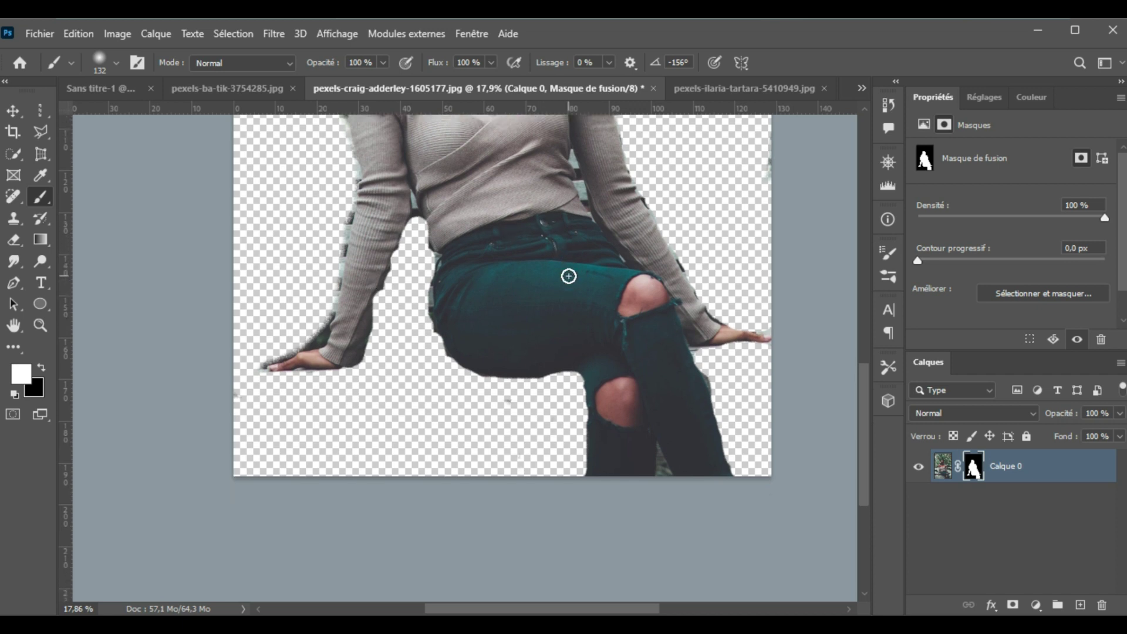
pyautogui.scroll(-4, 569, 276)
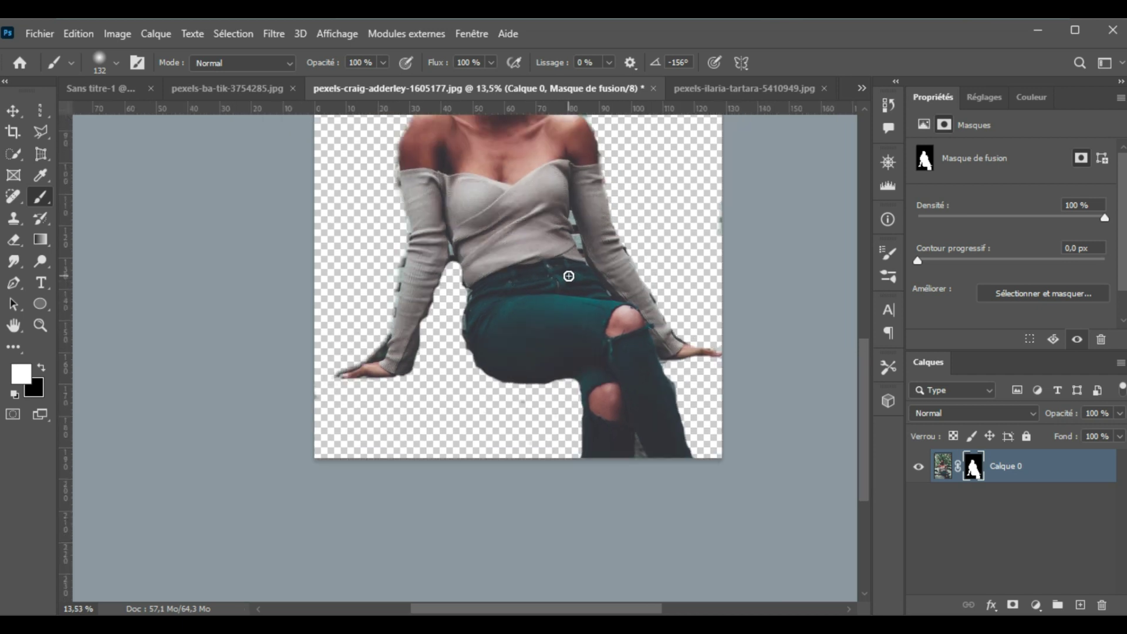
pyautogui.scroll(3, 569, 276)
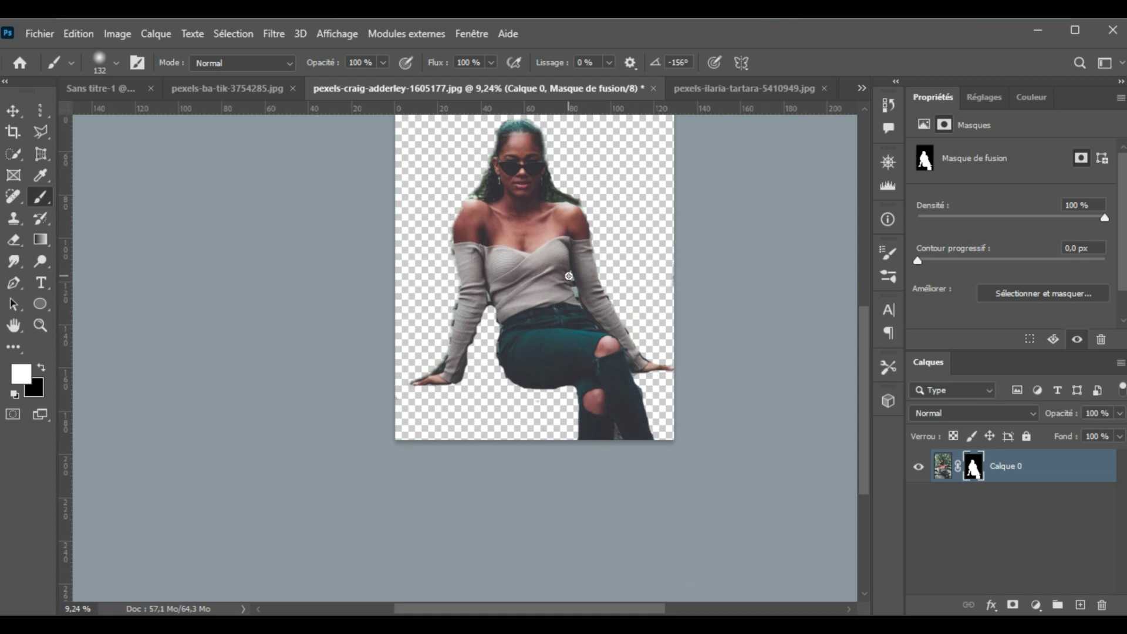
pyautogui.scroll(6, 569, 276)
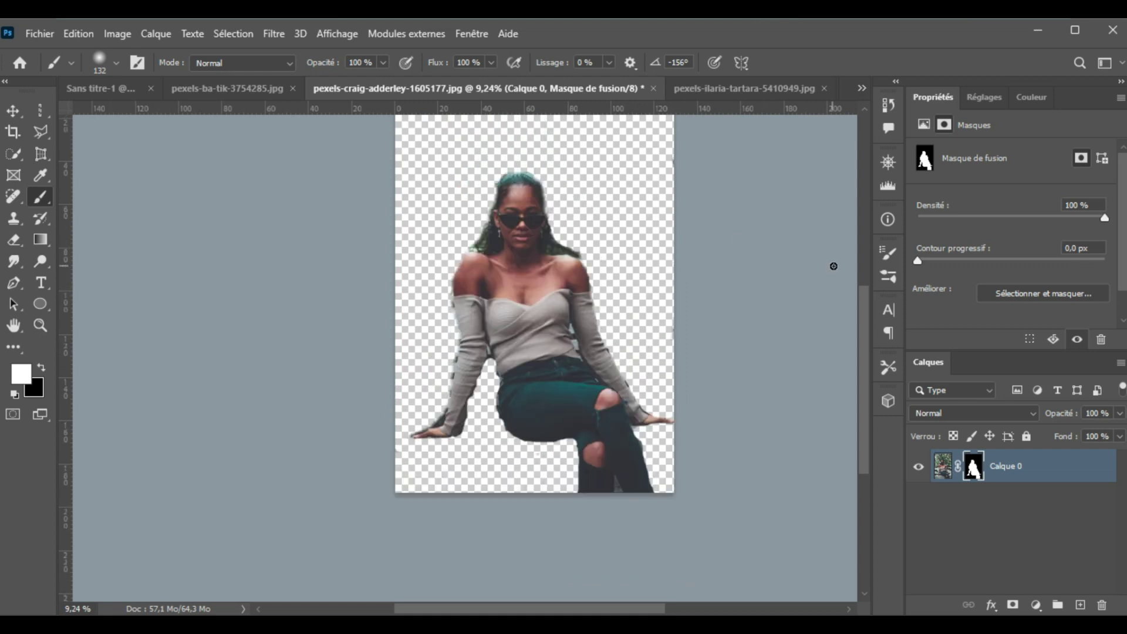
pyautogui.click(13, 111)
pyautogui.moveTo(495, 263); pyautogui.dragTo(525, 266)
pyautogui.moveTo(491, 252)
pyautogui.mouseDown()
pyautogui.moveTo(433, 244)
pyautogui.moveTo(517, 331)
pyautogui.moveTo(491, 248)
pyautogui.mouseUp()
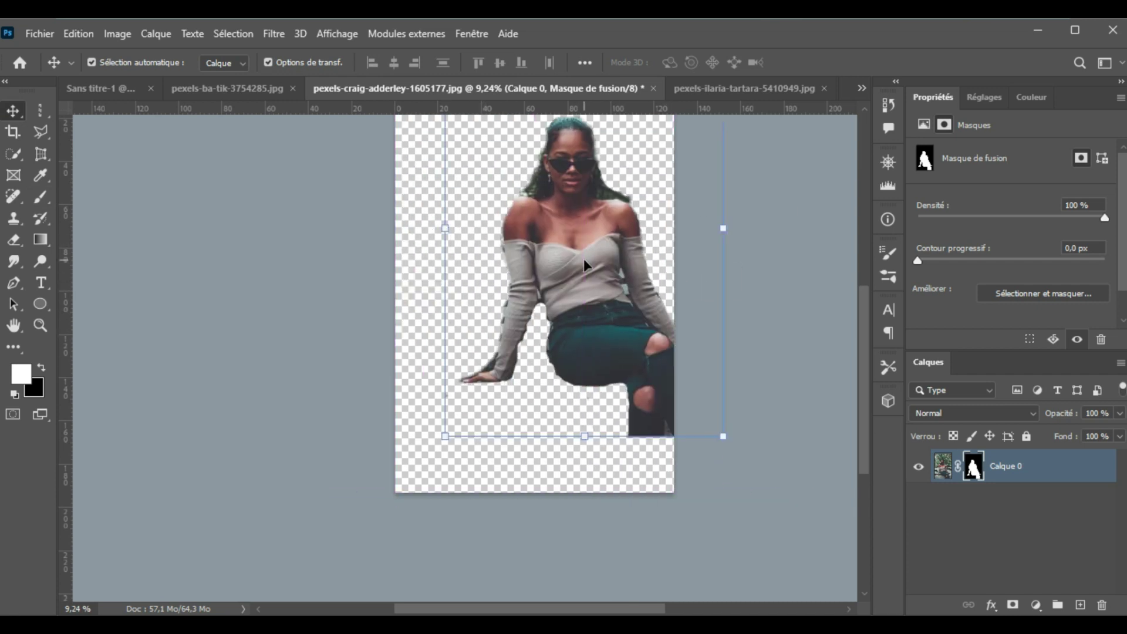